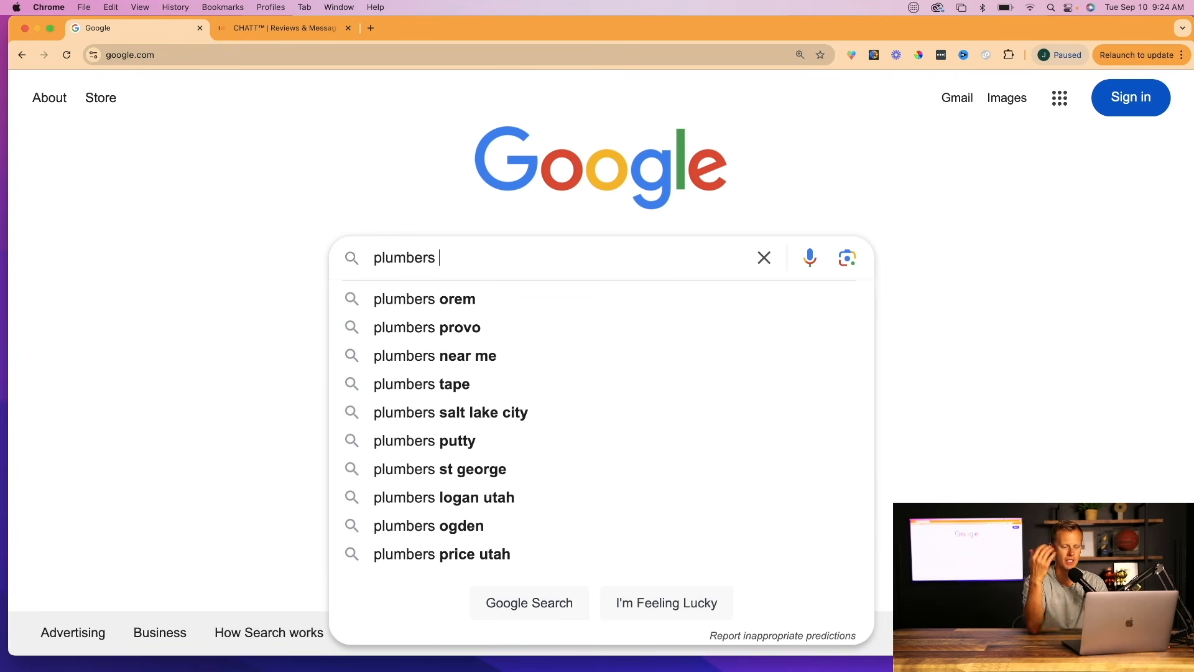
# Search Google for "plumbers san diego ca" and review the sponsored and local business listings
pyautogui.write('san diego ca')
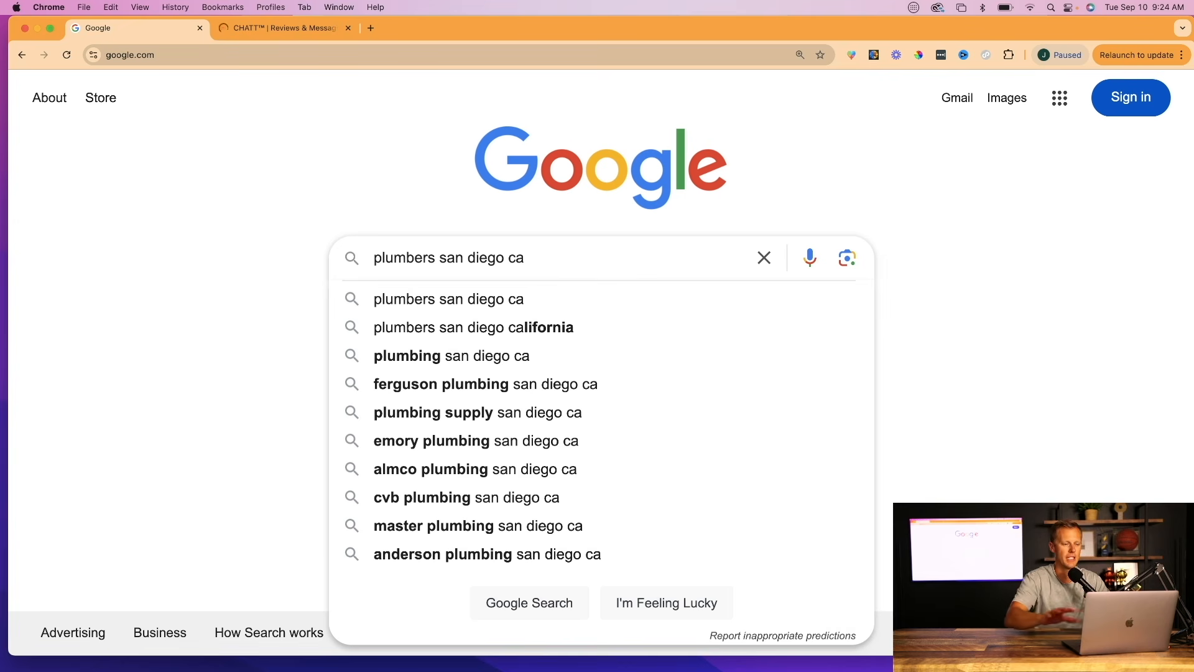
pyautogui.press('Return')
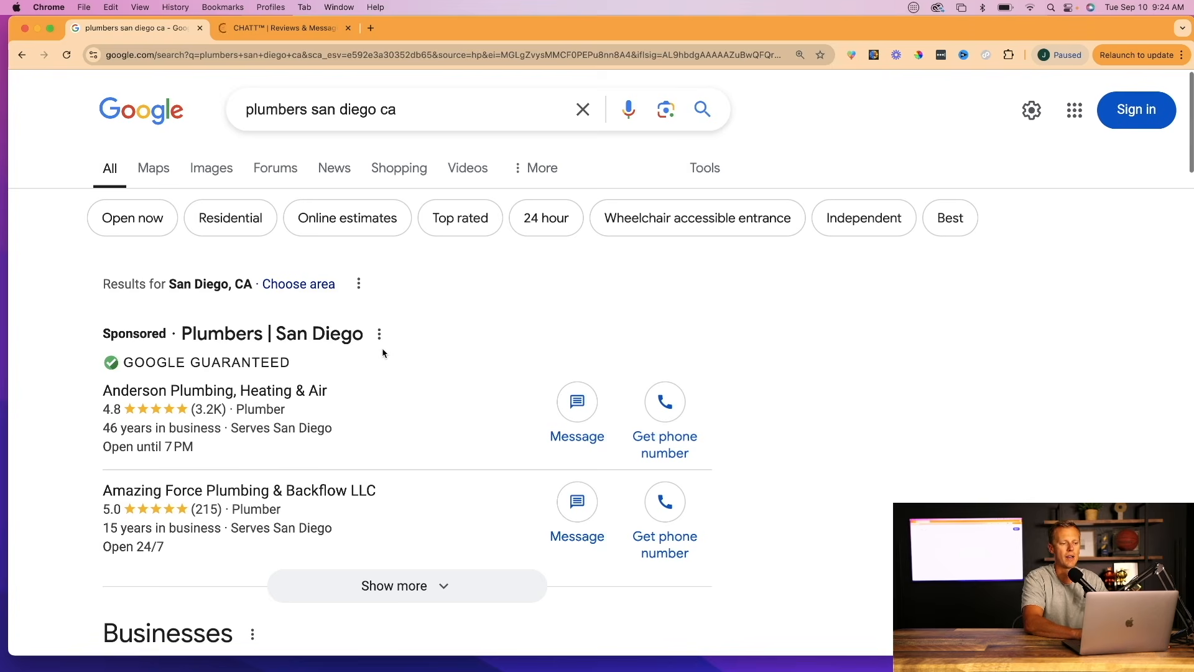
pyautogui.scroll(-3, 383, 351)
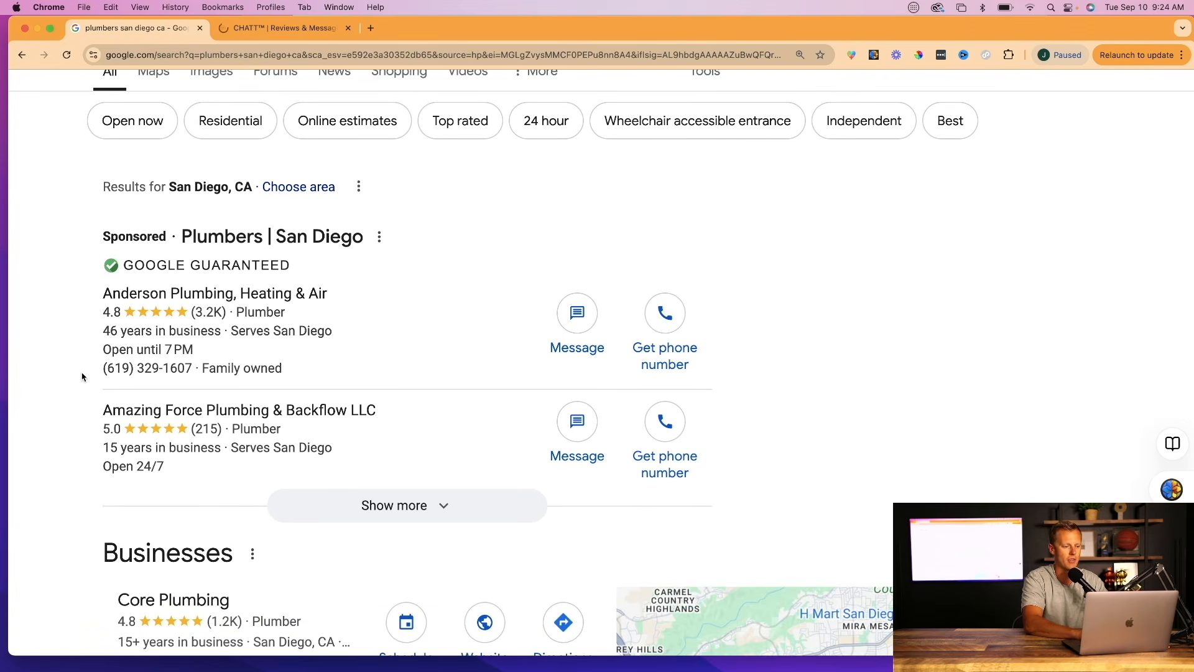
pyautogui.scroll(-5, 81, 374)
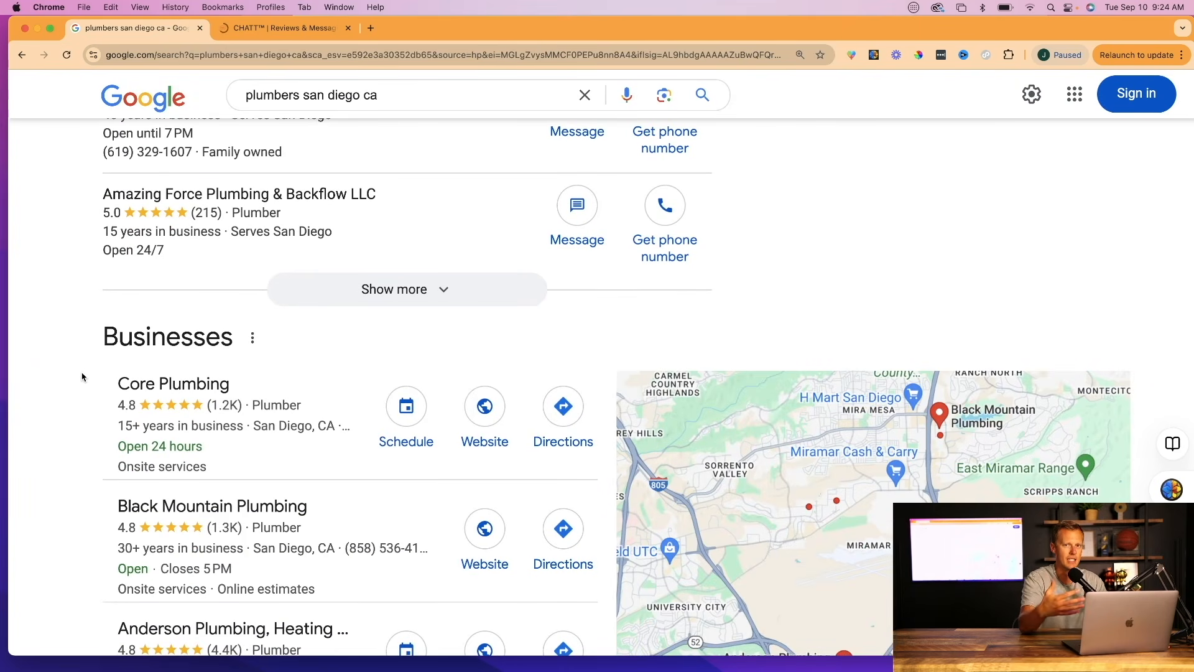
pyautogui.scroll(-1, 82, 376)
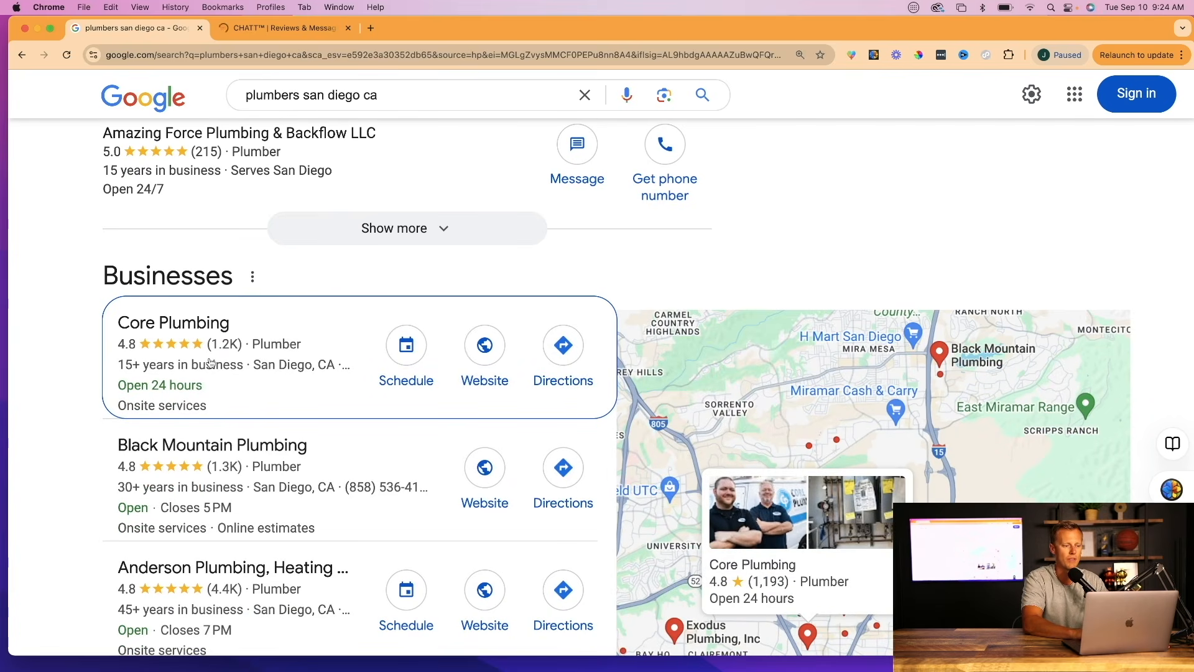
pyautogui.scroll(-3, 215, 355)
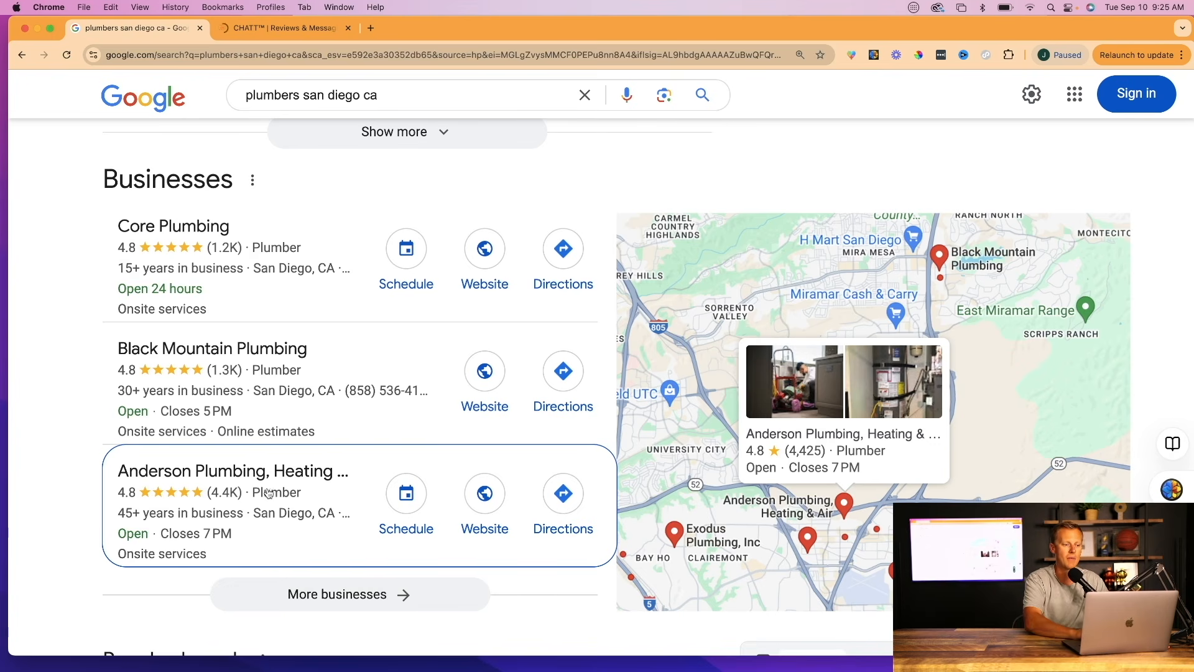
# Expand the local results to the full business list and visit the website of Anderson Plumbing, Heating & Air
pyautogui.click(313, 592)
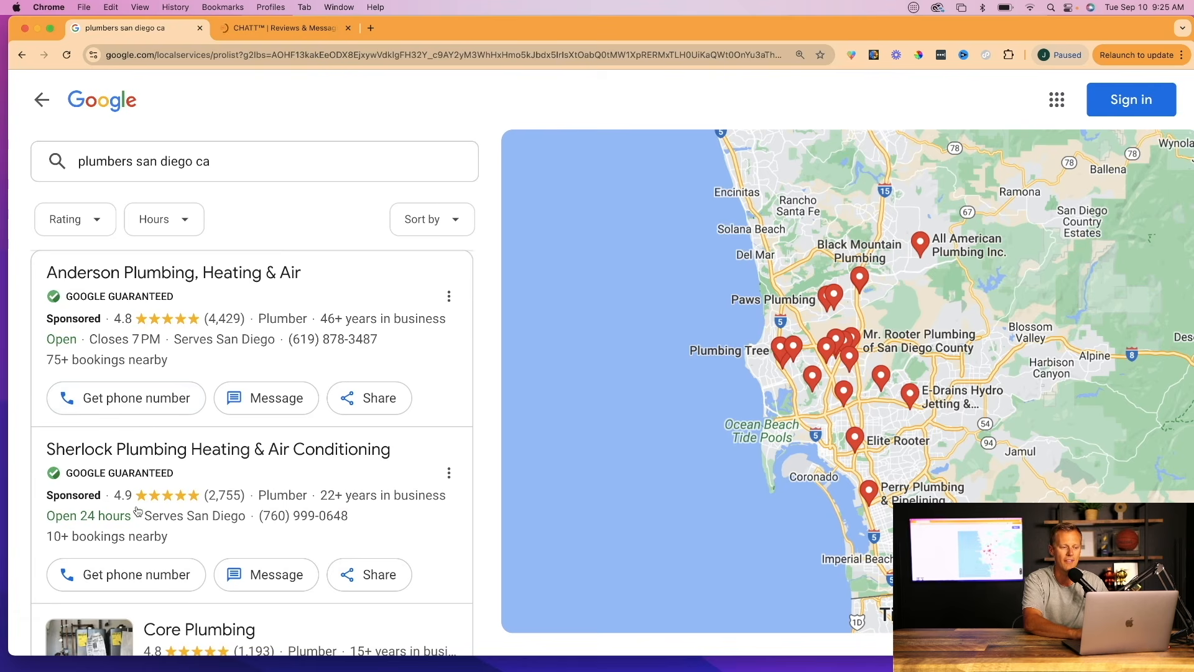
pyautogui.scroll(-5, 137, 512)
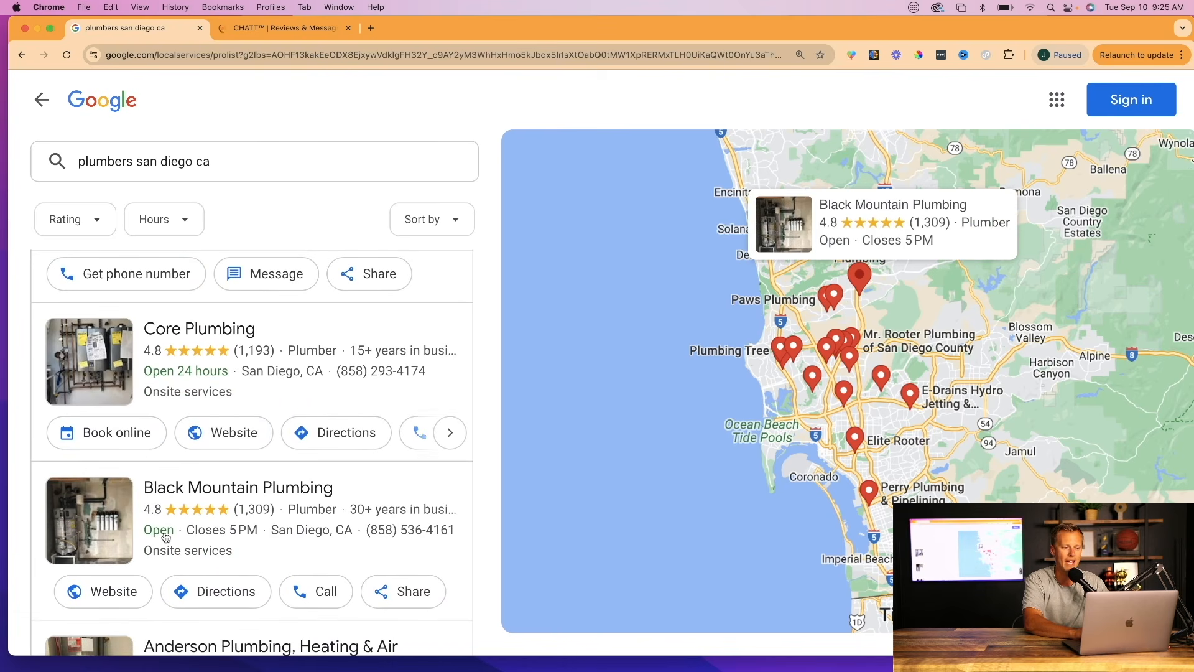
pyautogui.scroll(-5, 164, 536)
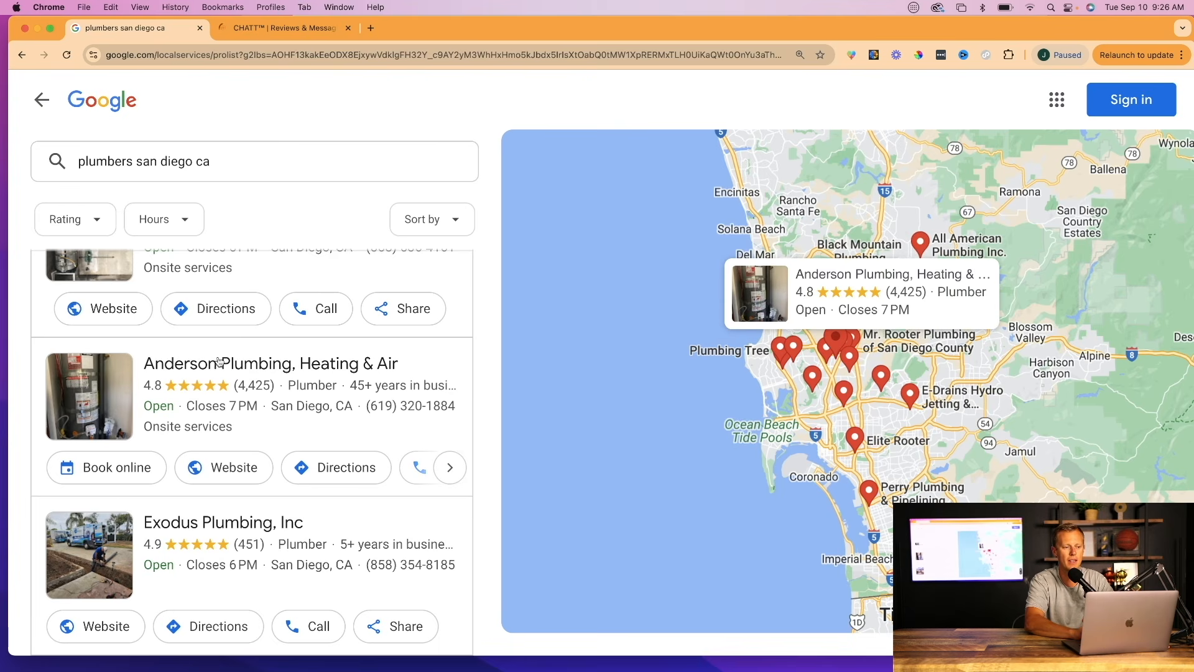
pyautogui.click(229, 470)
pyautogui.moveTo(284, 141)
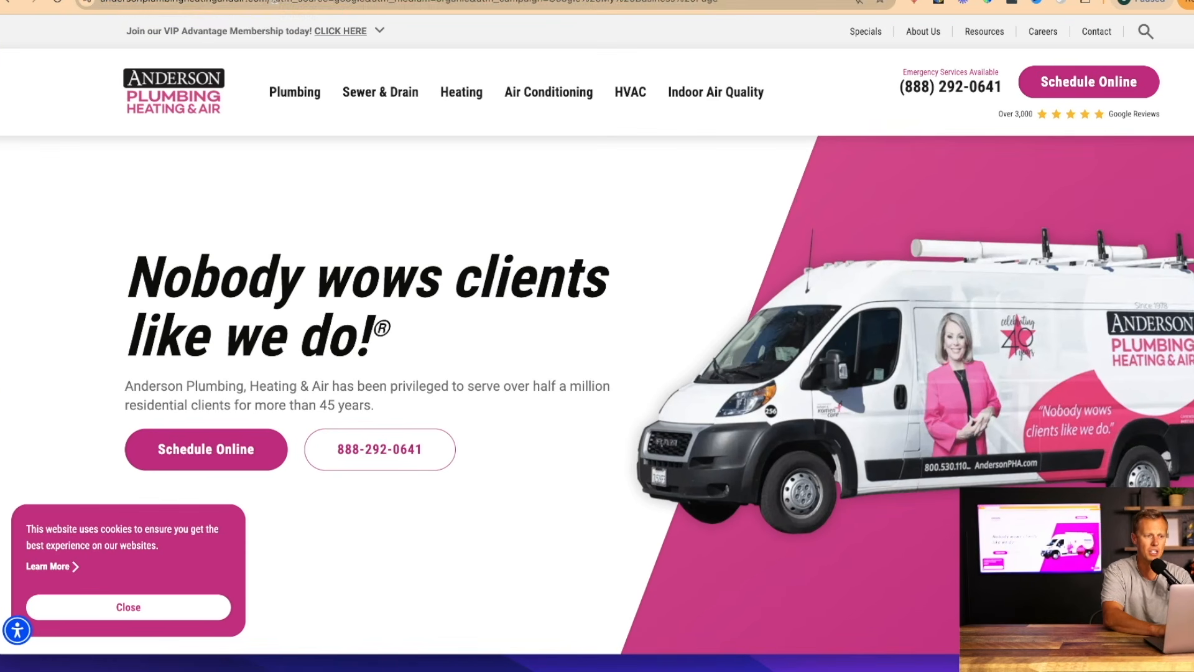
# Switch to the HighLevel account and open its Conversation AI settings
pyautogui.click(273, 3)
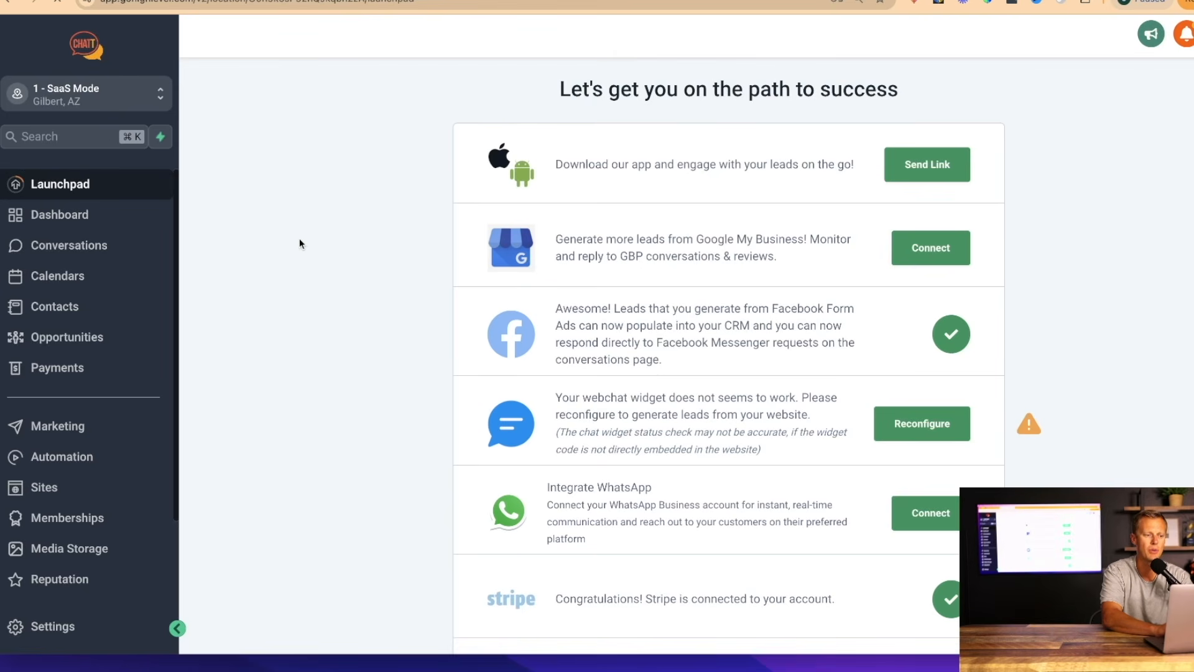
pyautogui.click(68, 628)
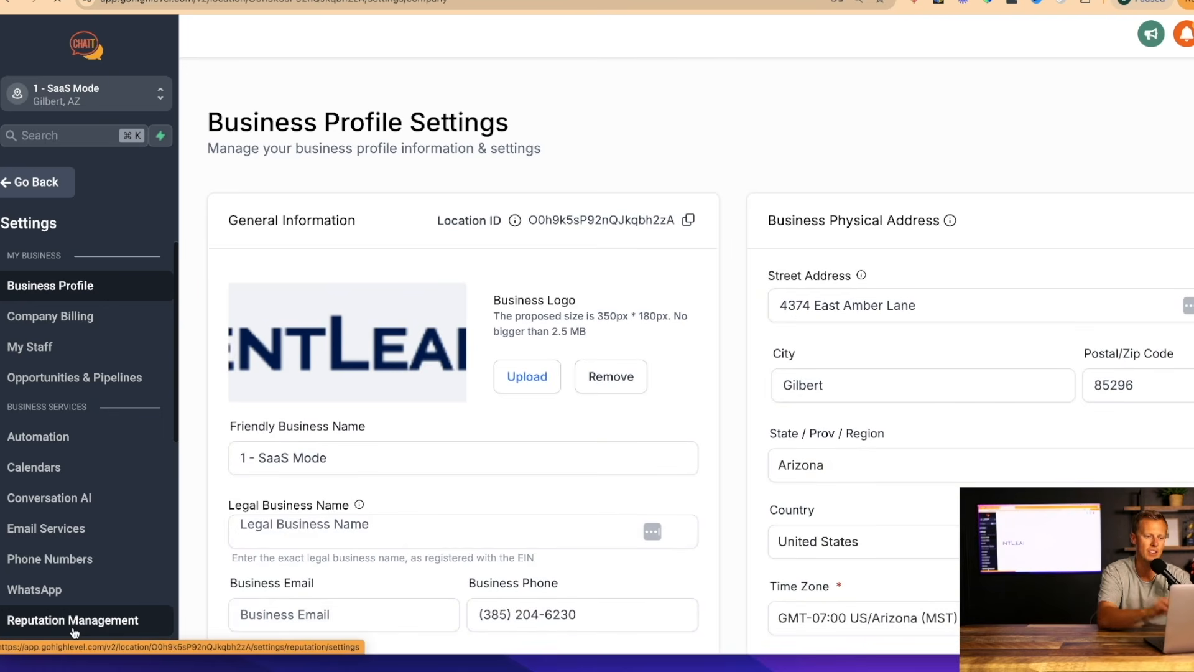
pyautogui.click(77, 509)
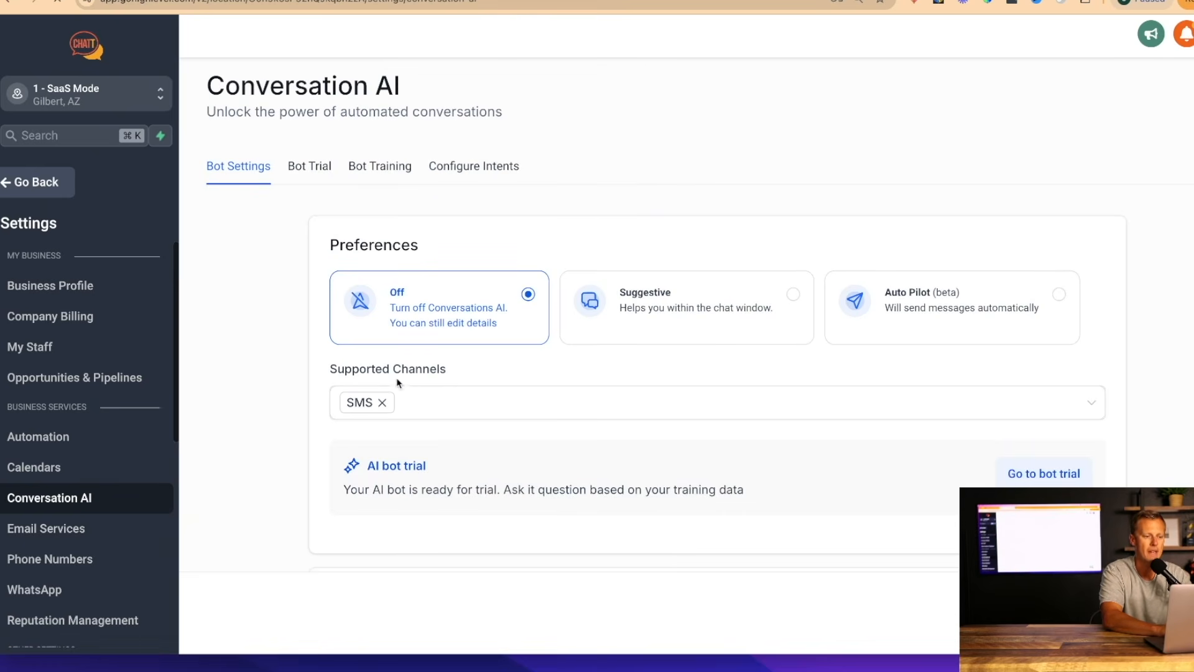
# Add Instagram, Facebook, Chat Widget (SMS chat) and Live Chat to the supported channels and set the bot to Auto Pilot
pyautogui.click(429, 408)
pyautogui.click(413, 442)
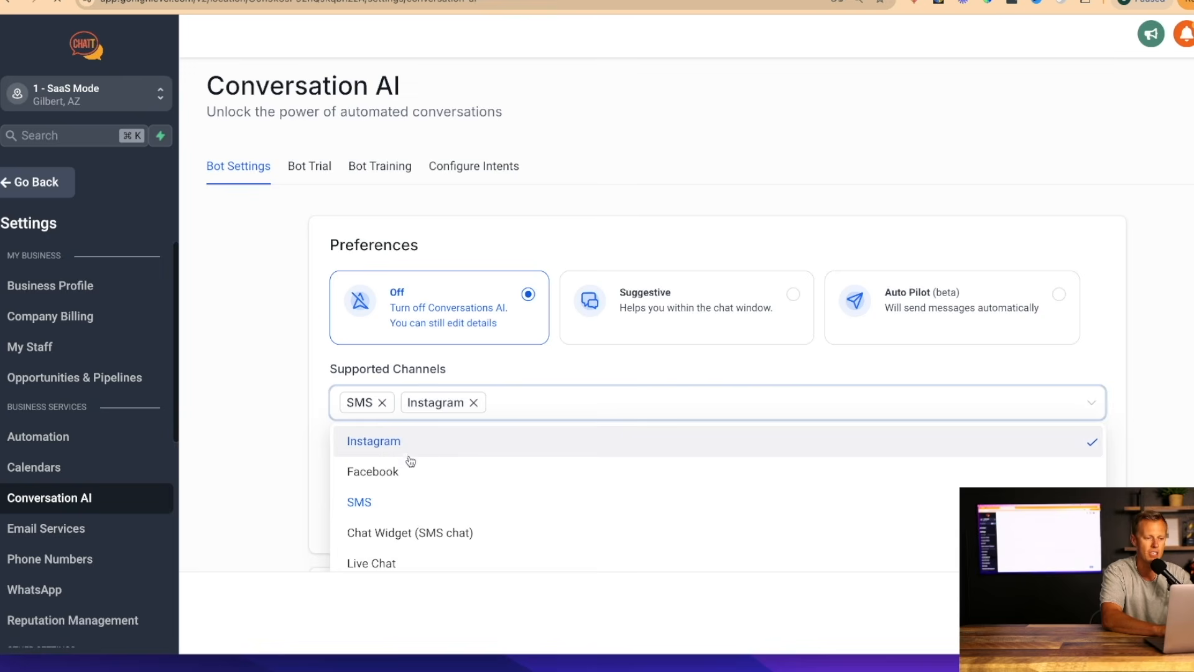
pyautogui.click(406, 472)
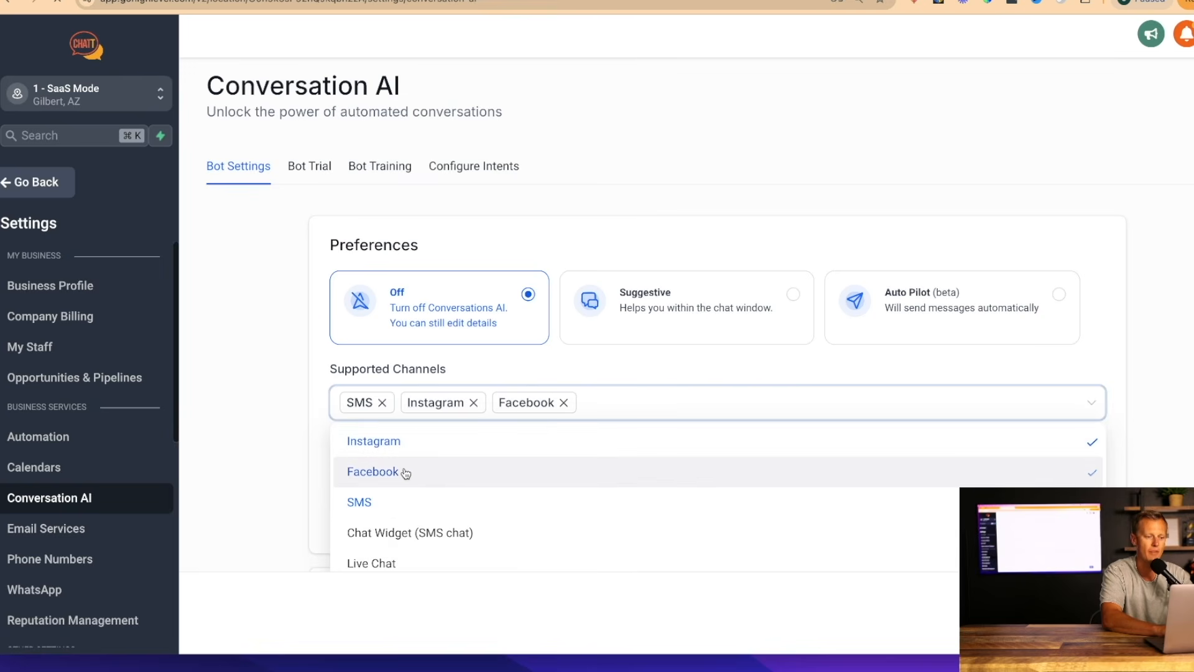
pyautogui.click(407, 534)
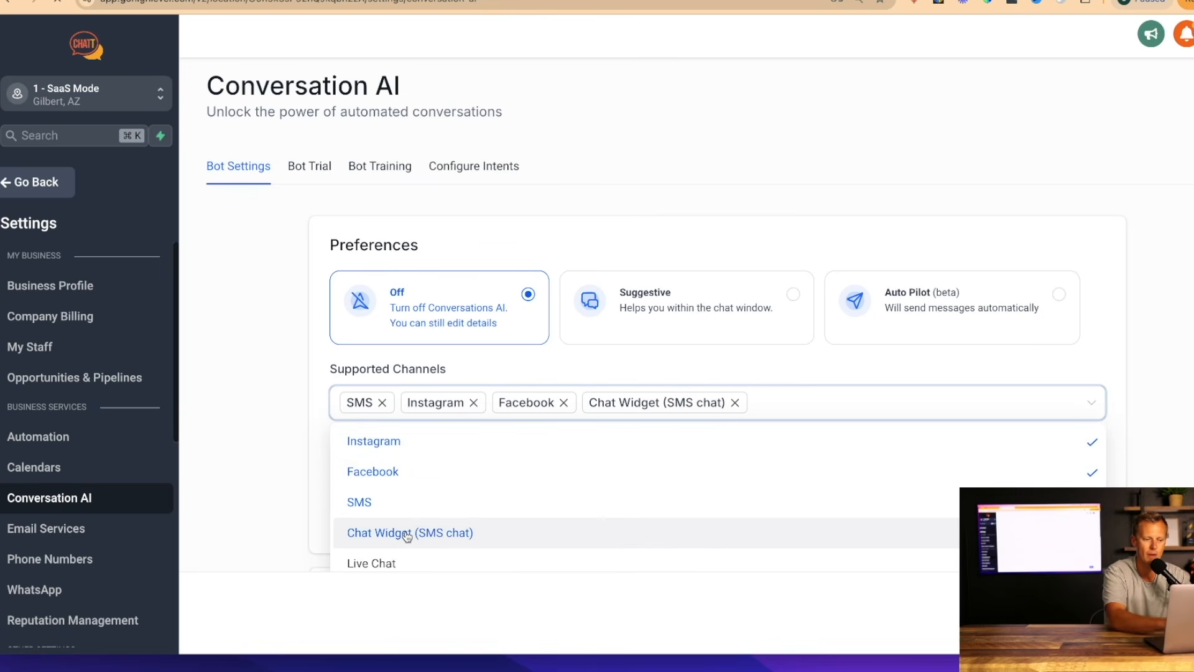
pyautogui.click(405, 563)
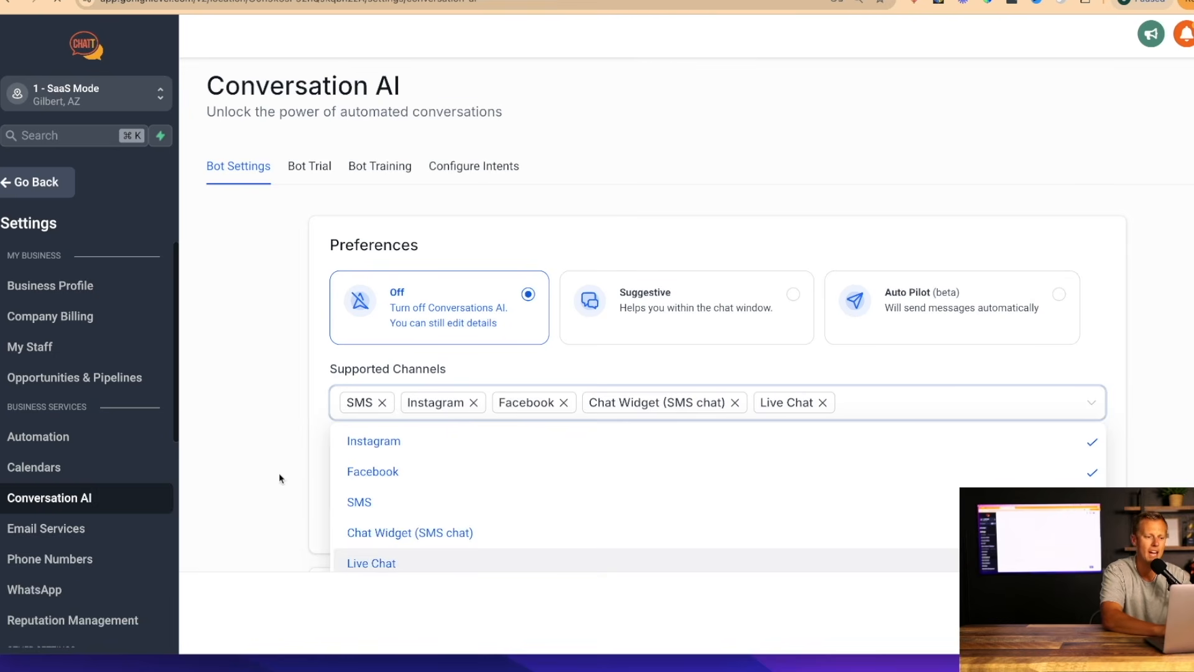
pyautogui.click(251, 460)
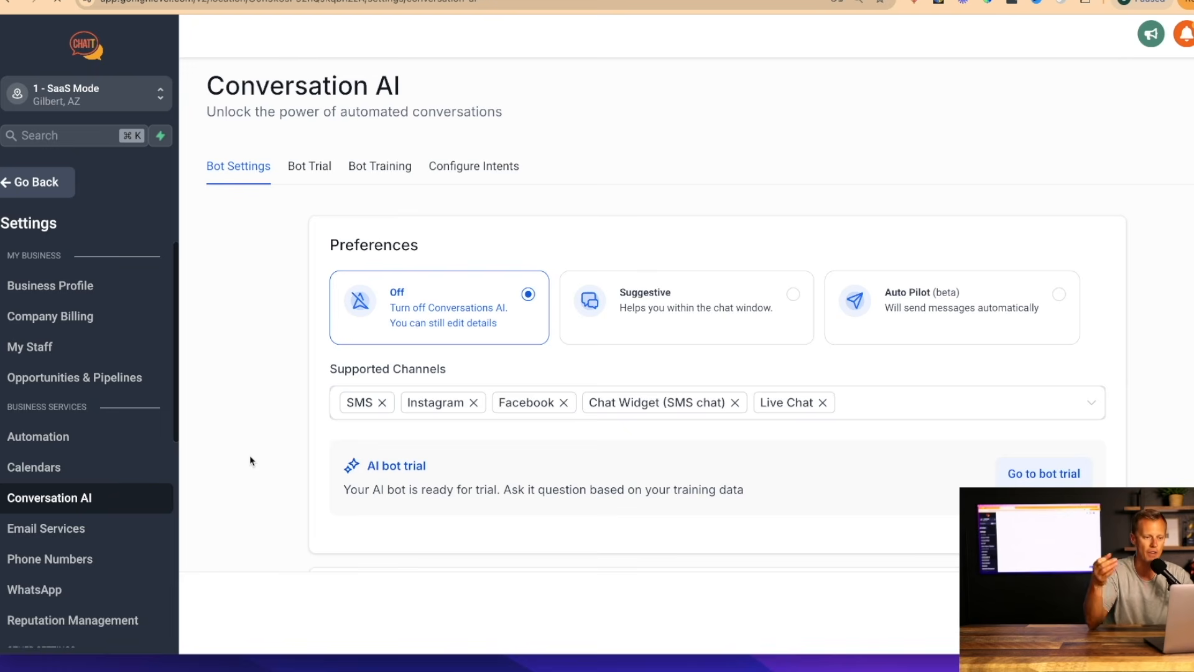
pyautogui.click(925, 304)
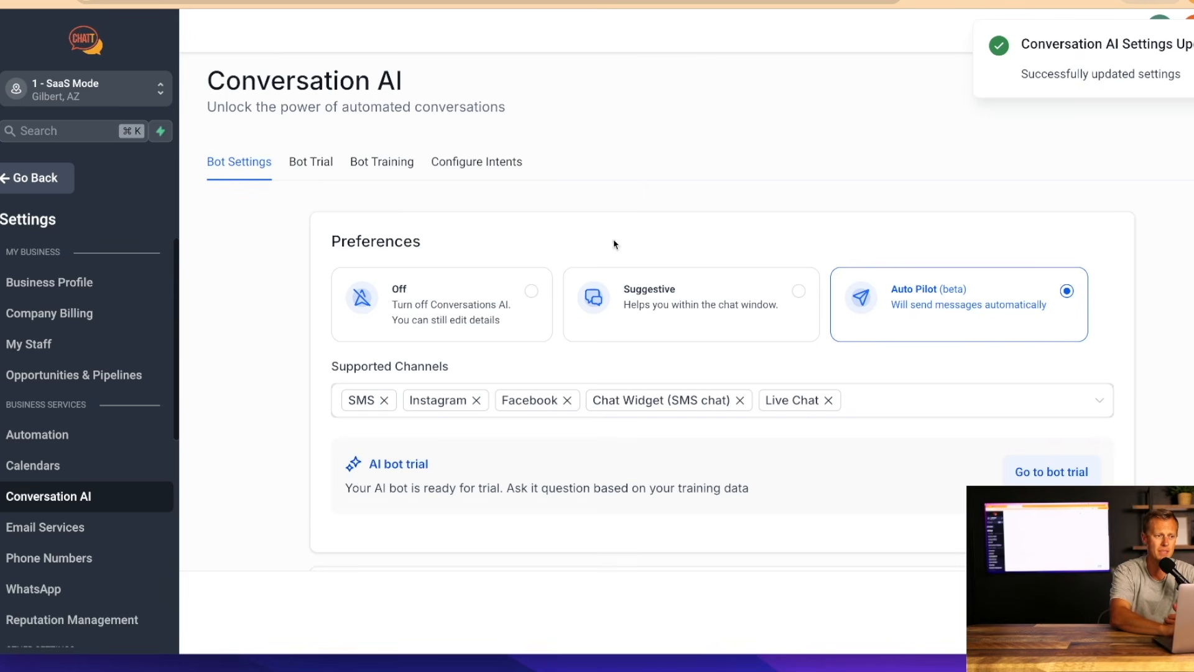
# Enter the Anderson Plumbing website's address in the bot training web crawler as an Exact URL and fetch its data
pyautogui.hotkey('ctrl', 'Tab')
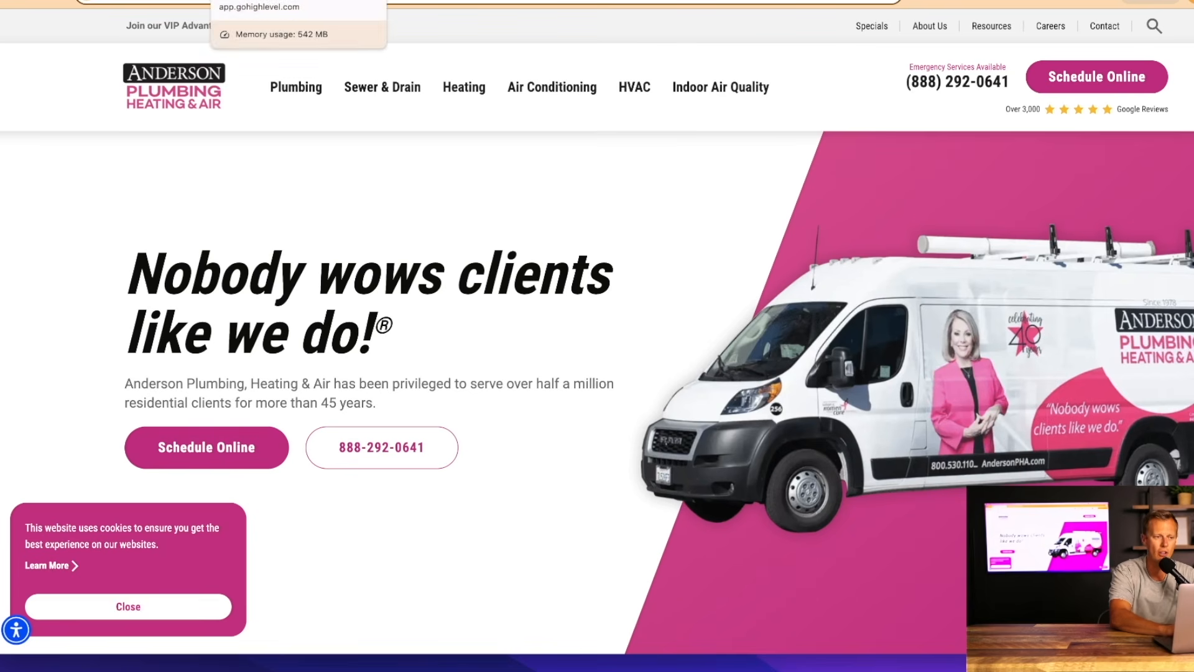
pyautogui.click(274, 0)
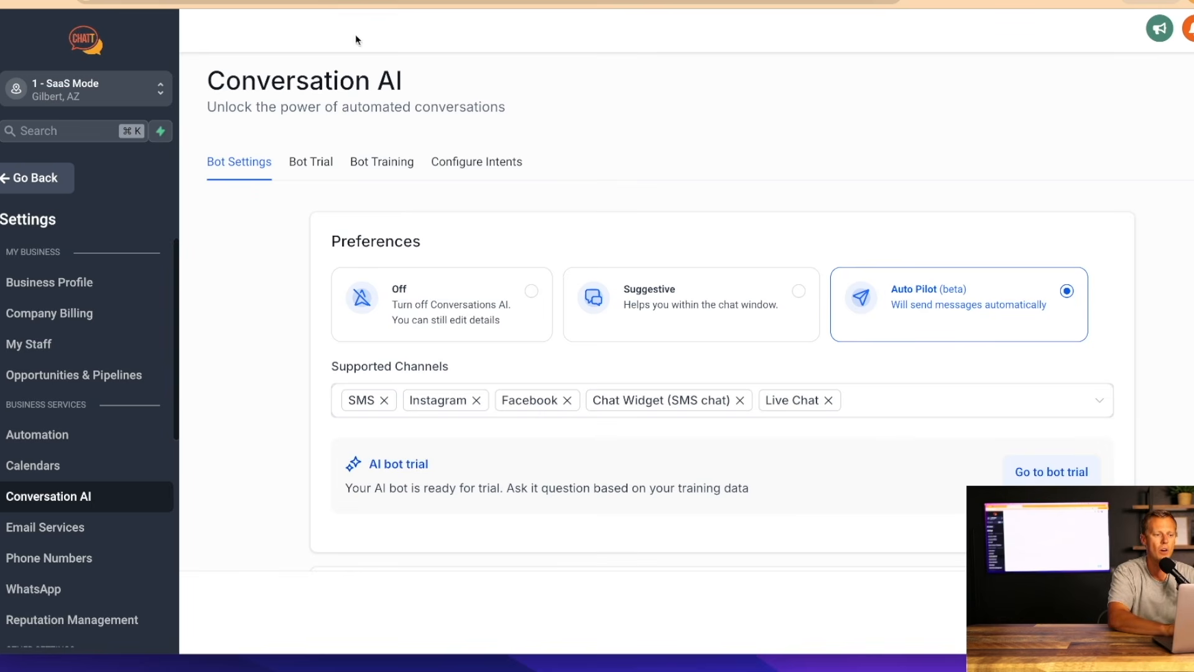
pyautogui.click(370, 164)
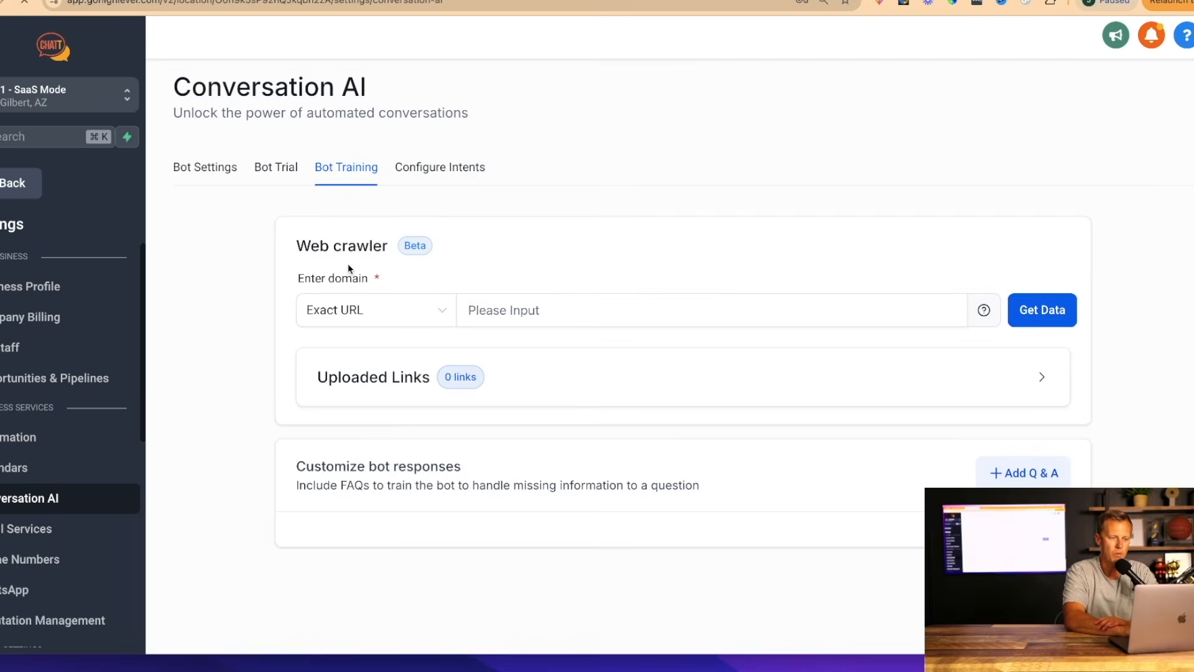
pyautogui.click(482, 309)
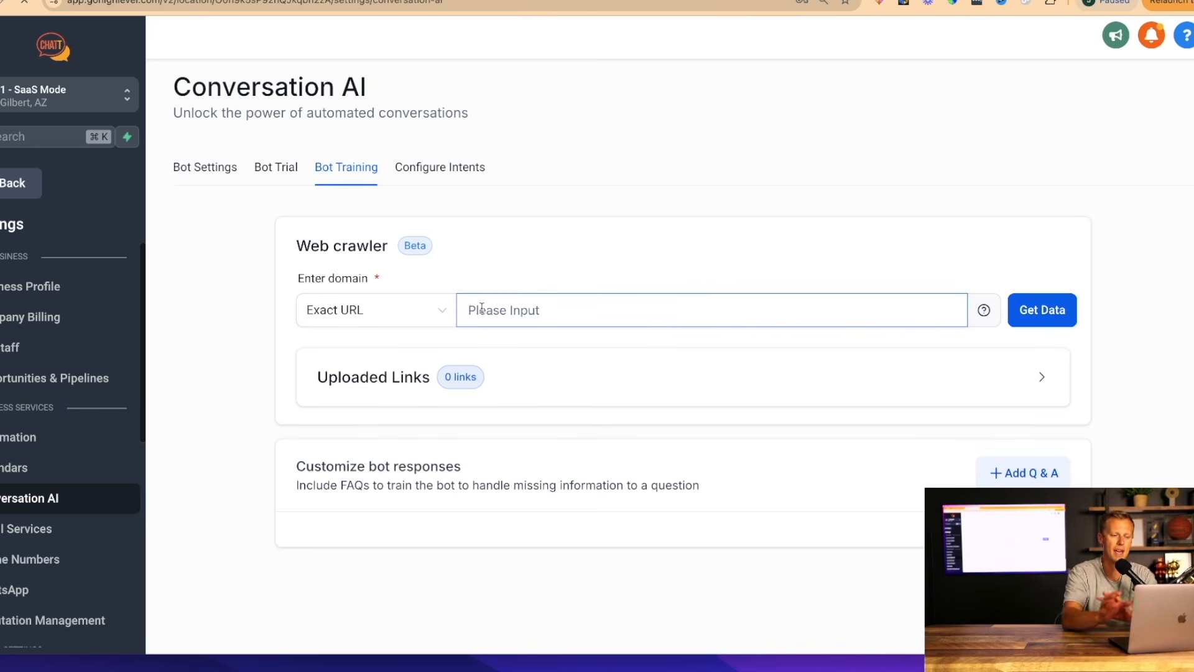
pyautogui.press('super+v')
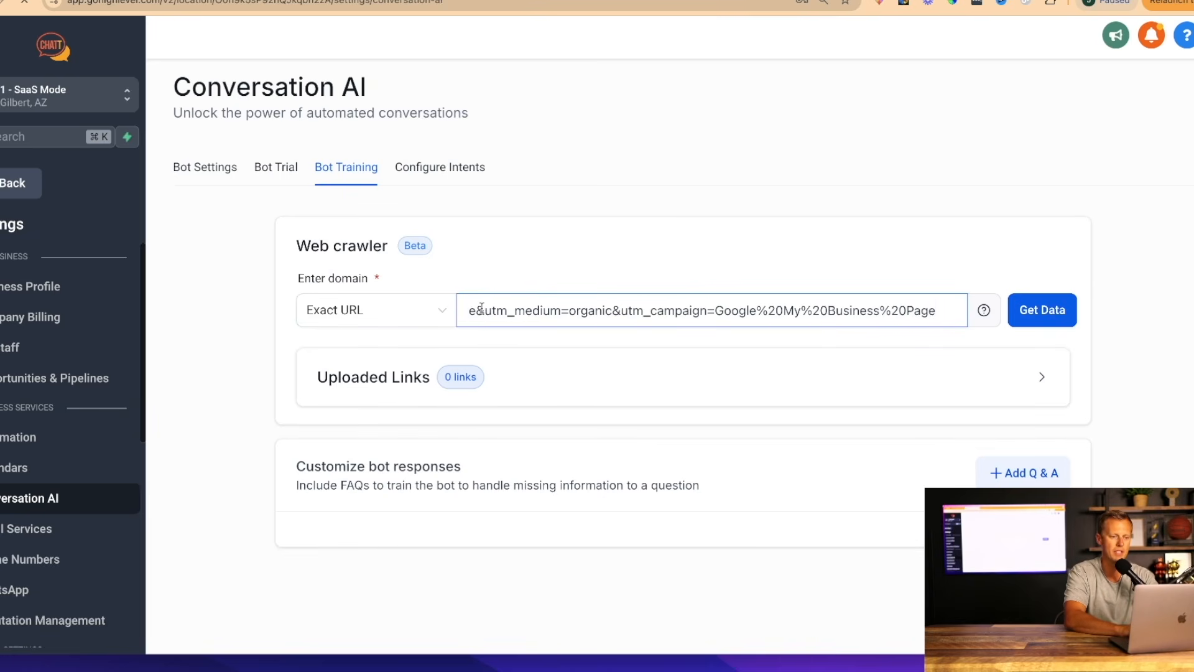
pyautogui.click(1020, 308)
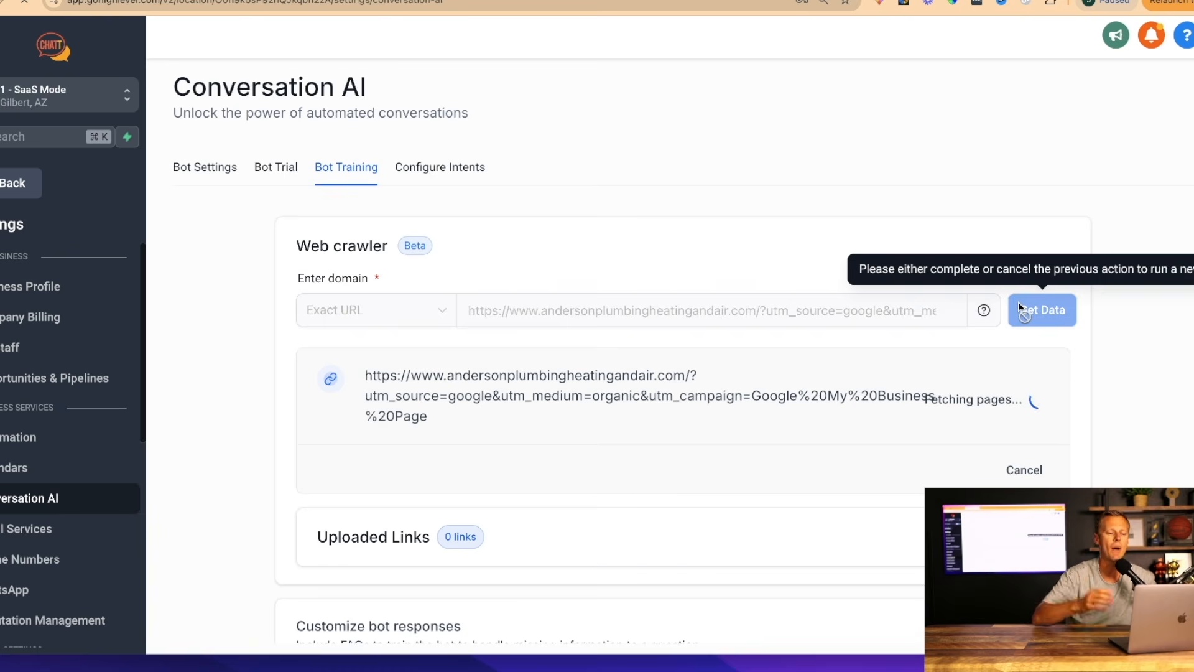
# Add a blank question-and-answer entry to the customized bot responses
pyautogui.scroll(-5, 775, 410)
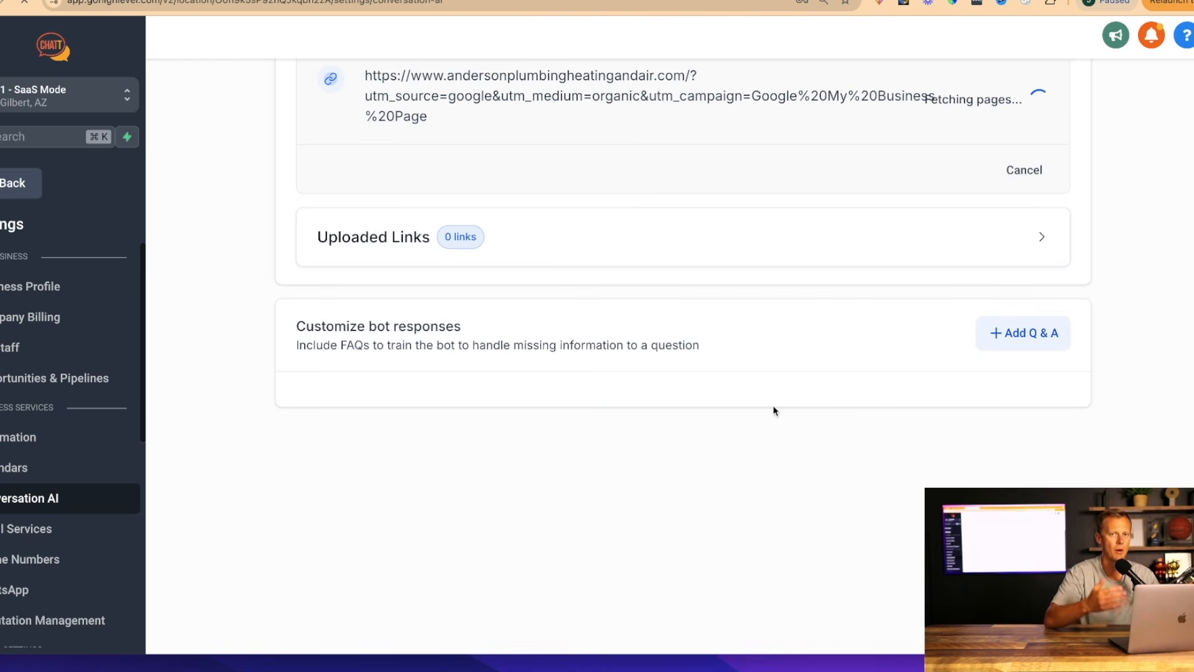
pyautogui.click(1035, 339)
pyautogui.click(427, 450)
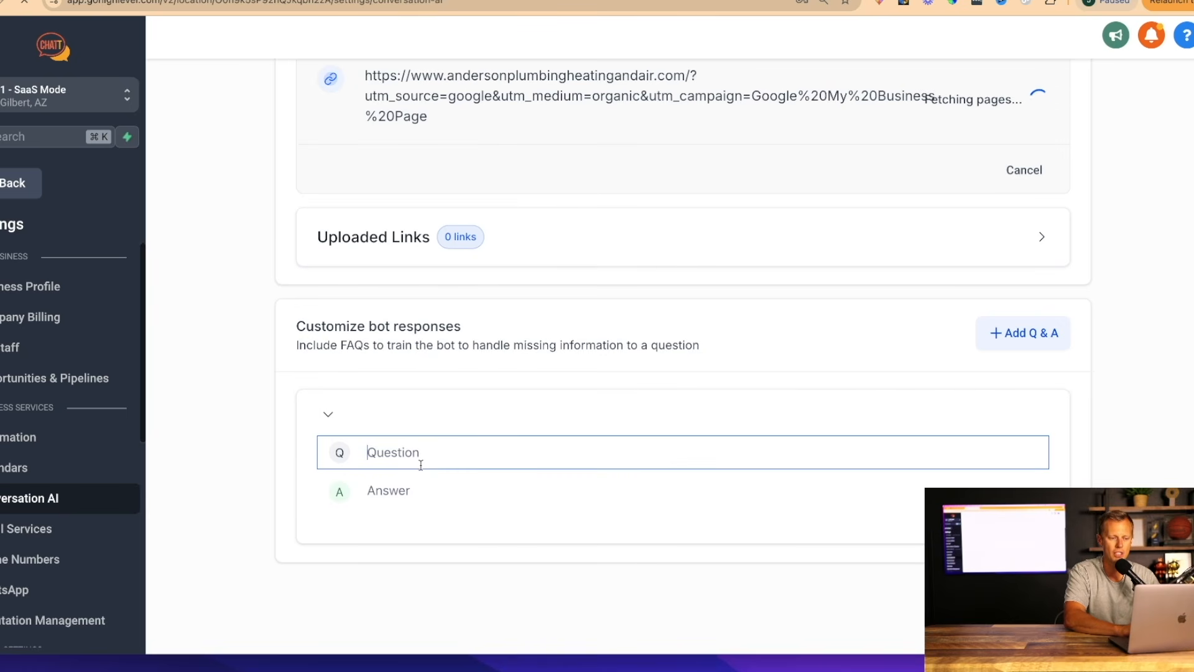
pyautogui.scroll(-1, 417, 489)
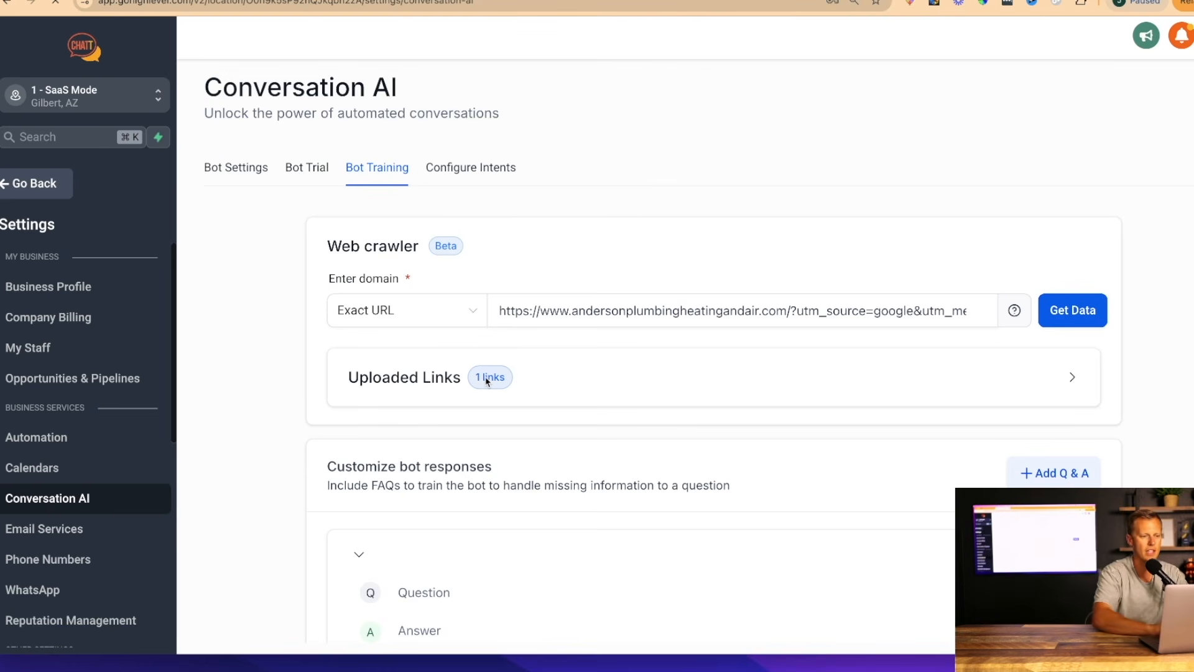
# Ask the trial chatbot "what services do you offer?" and rate its answer negatively, cancelling the response edit
pyautogui.click(301, 169)
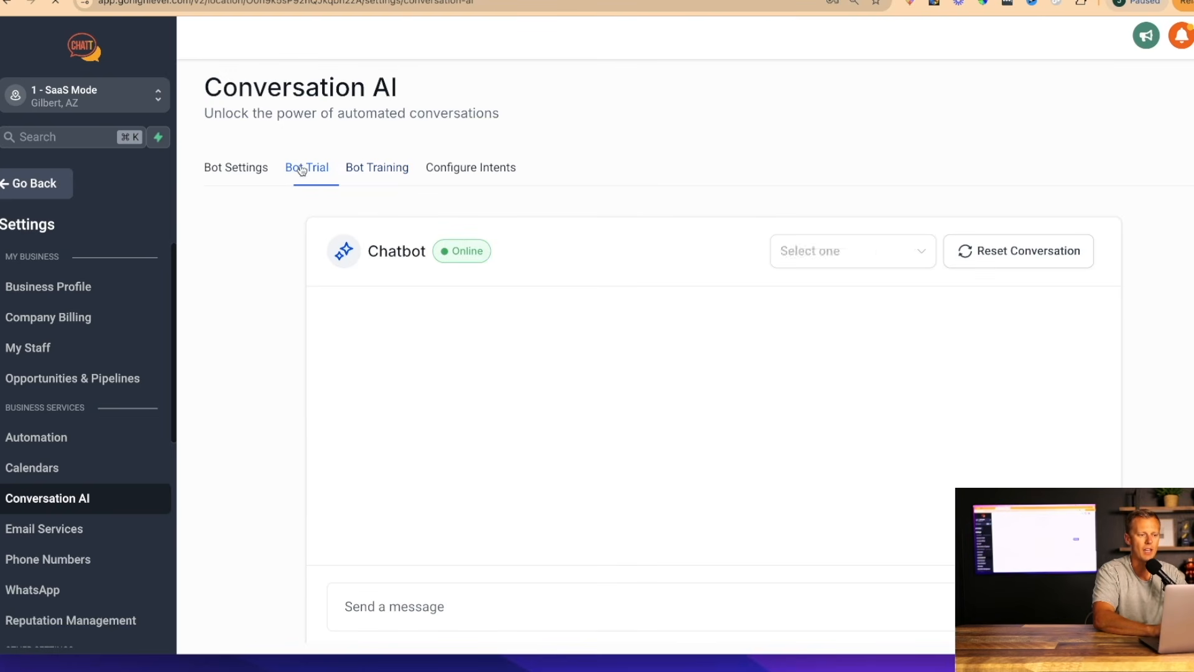
pyautogui.scroll(-2, 450, 371)
pyautogui.click(437, 492)
pyautogui.write('what sev')
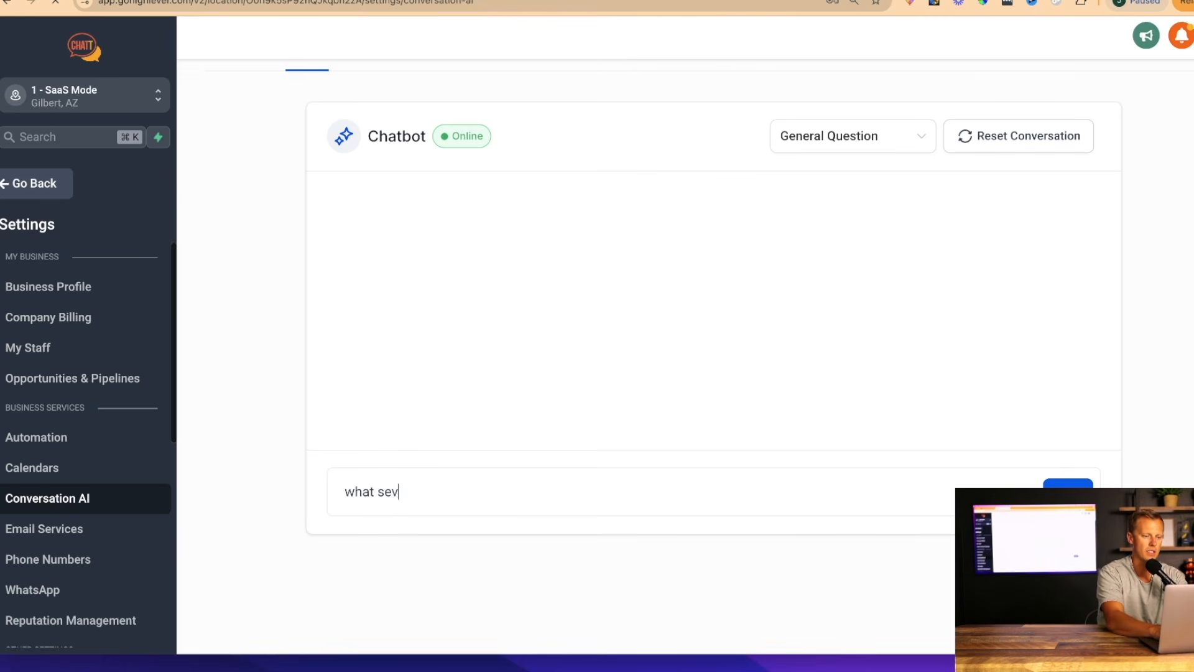
pyautogui.press('BackSpace')
pyautogui.write('rvices do yo')
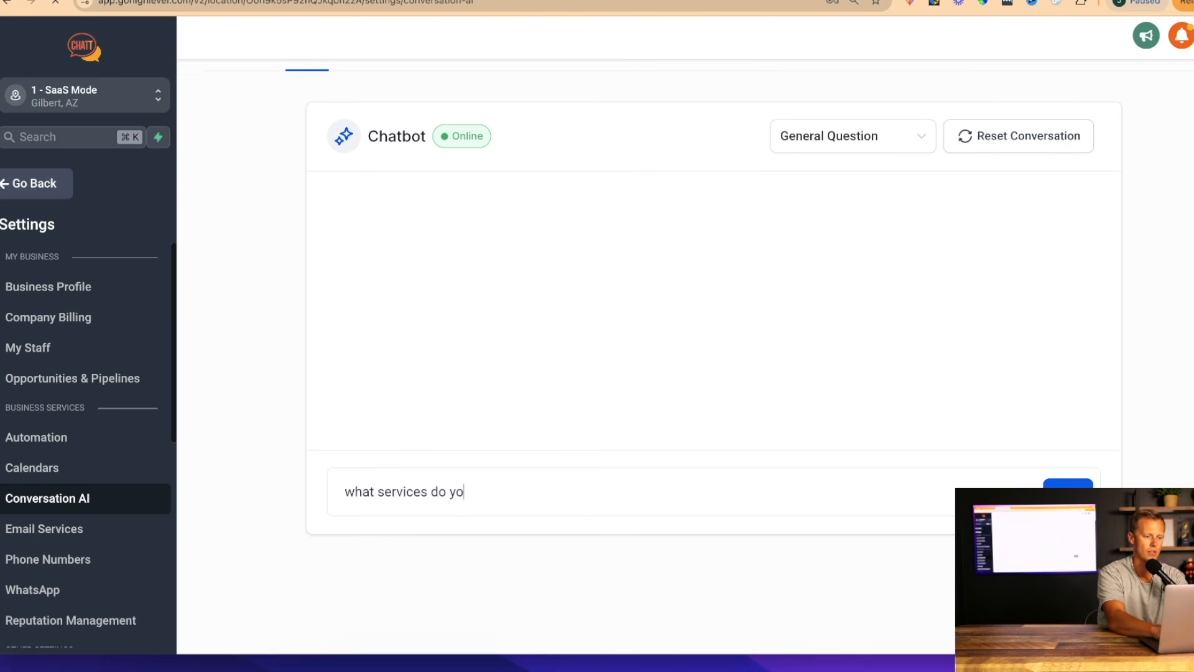
pyautogui.write('u offer?')
pyautogui.press('Return')
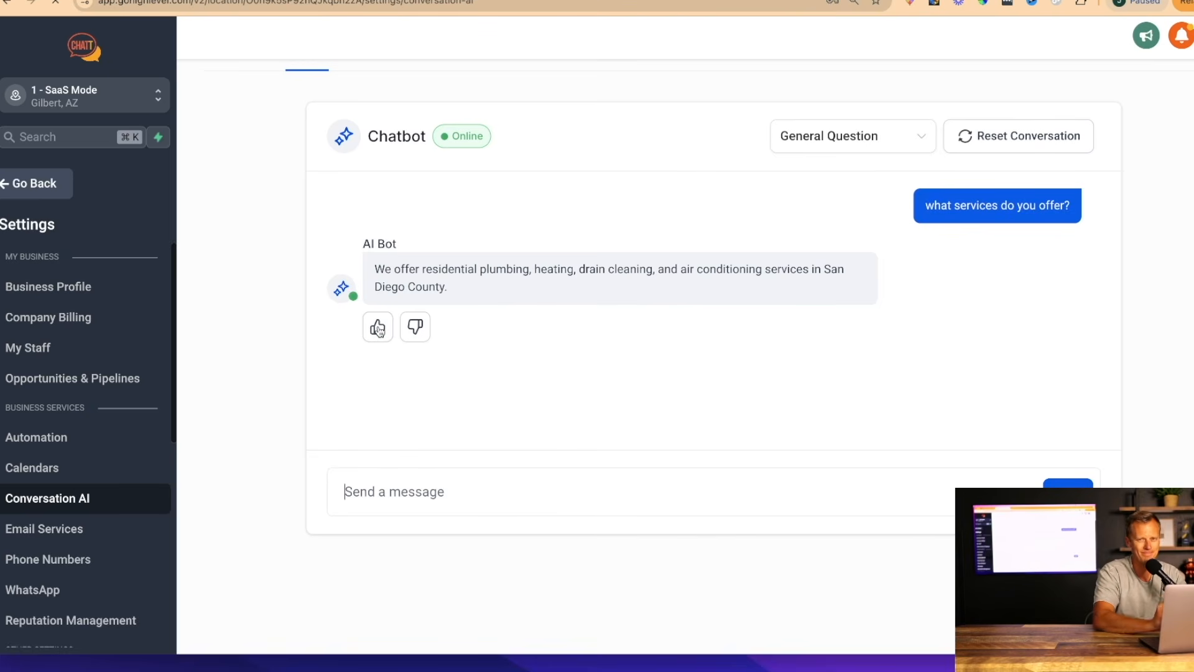
pyautogui.click(417, 329)
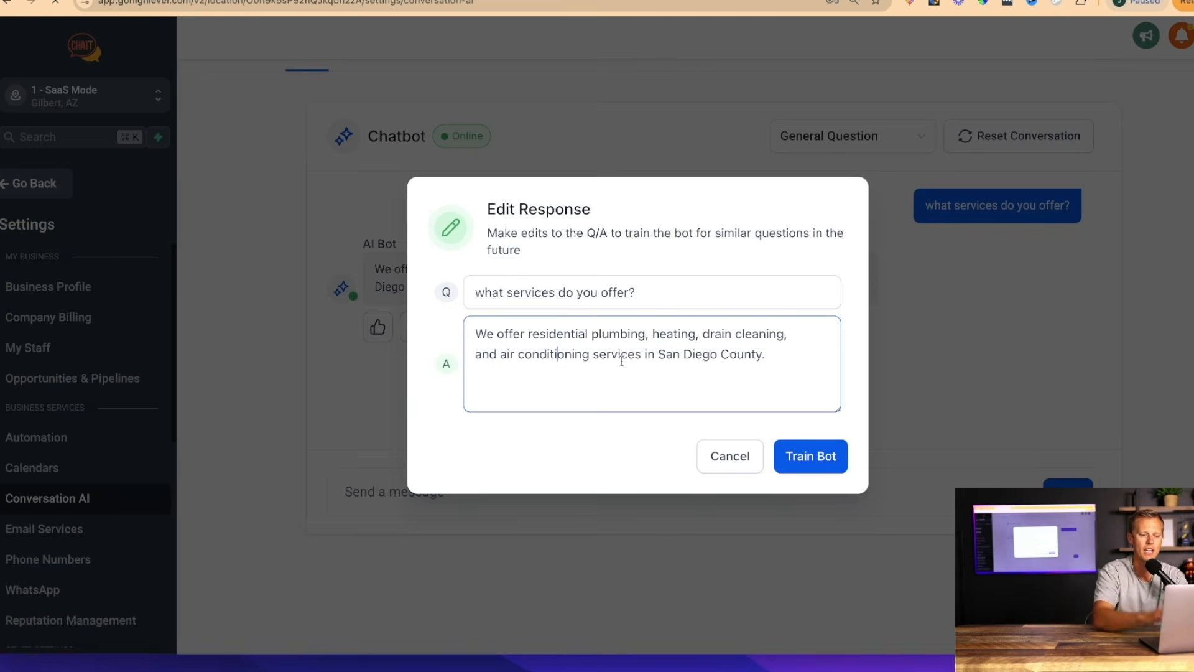
pyautogui.click(749, 459)
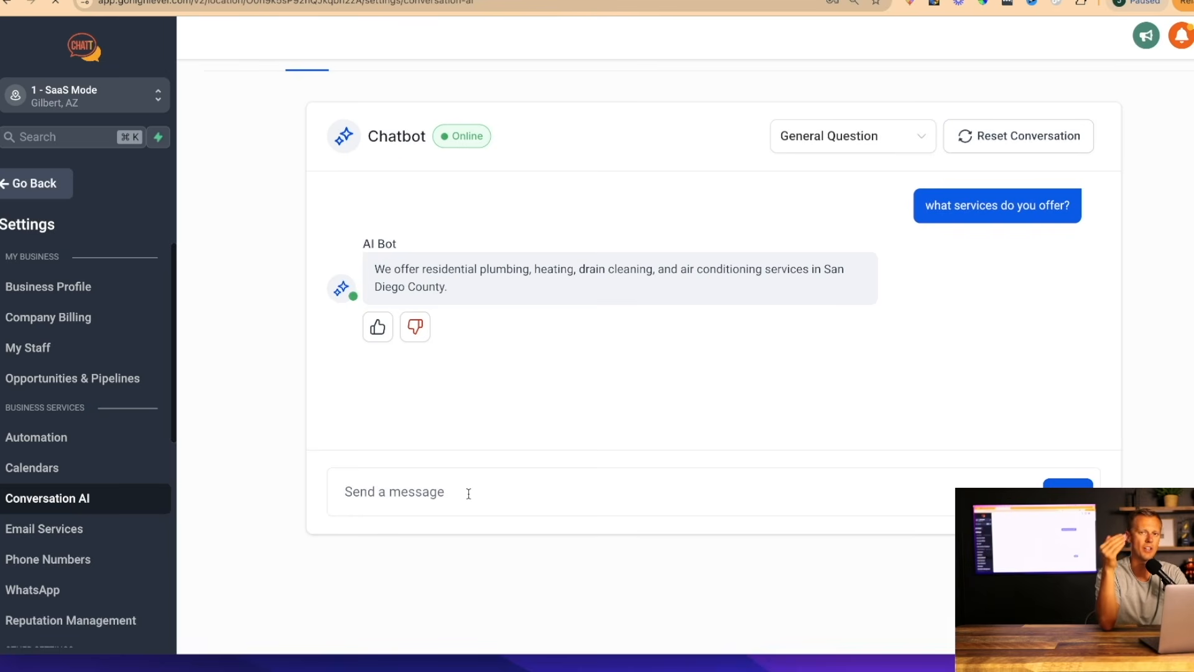
# Ask the trial chatbot "are you open on mondays?" and follow up with "what time?"
pyautogui.write('are you ope')
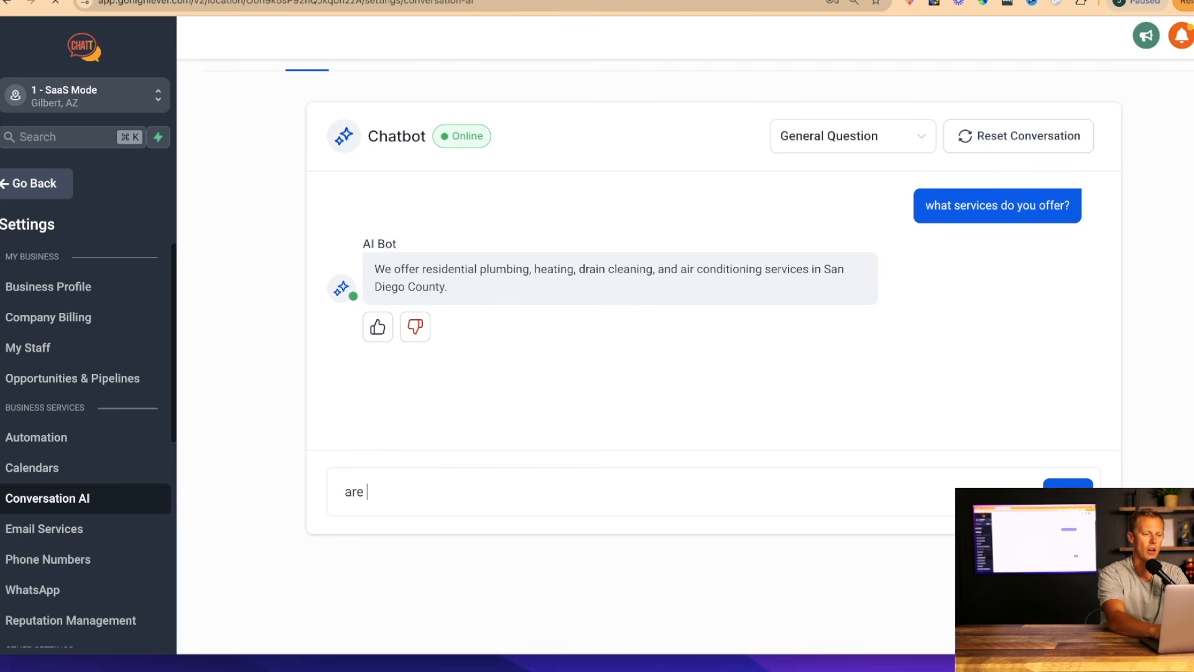
pyautogui.write('n on mondays')
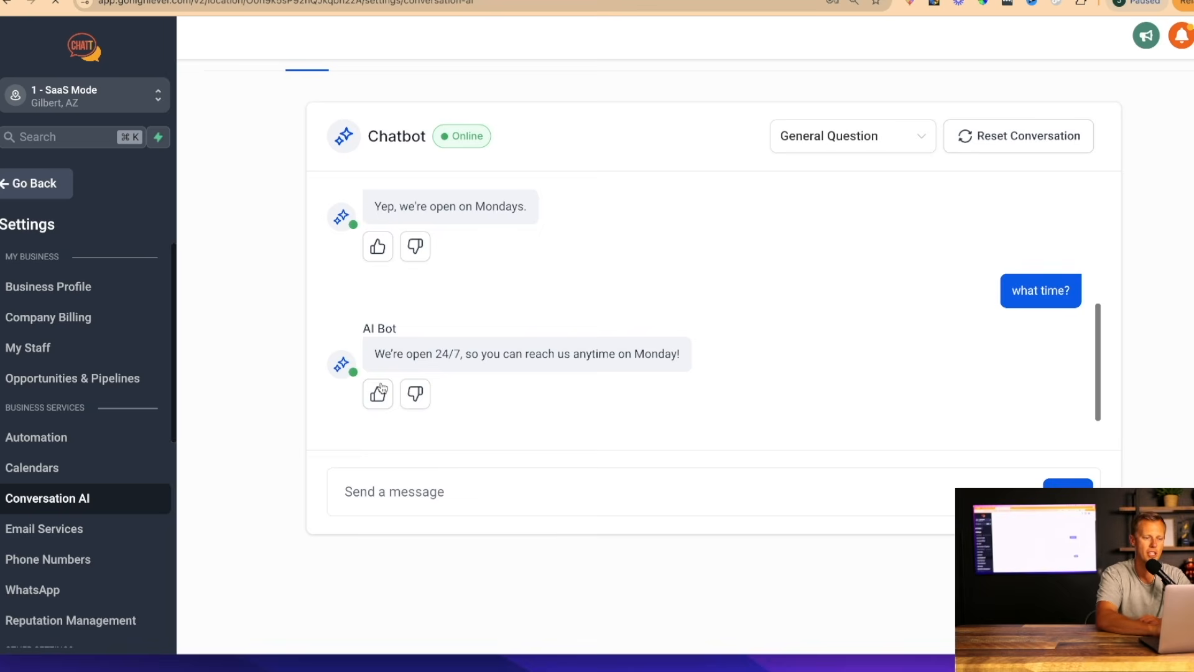
# Enable the Appointment Booking intent in the bot's intent configuration
pyautogui.scroll(5, 382, 390)
pyautogui.scroll(2, 260, 331)
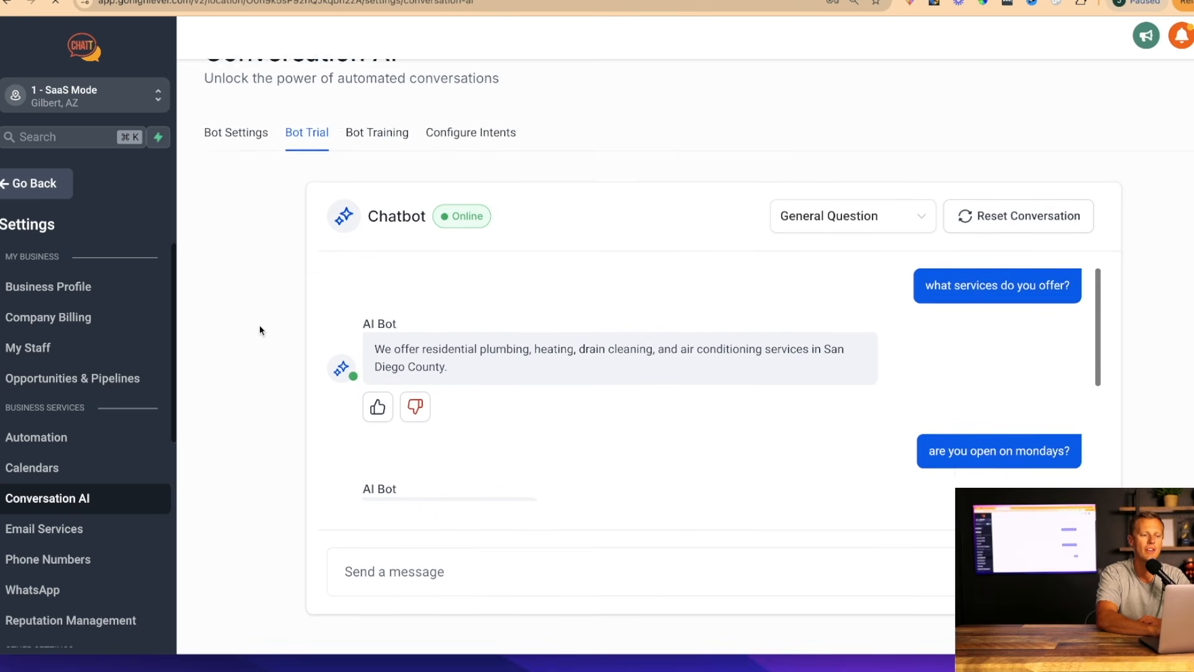
pyautogui.scroll(1, 260, 331)
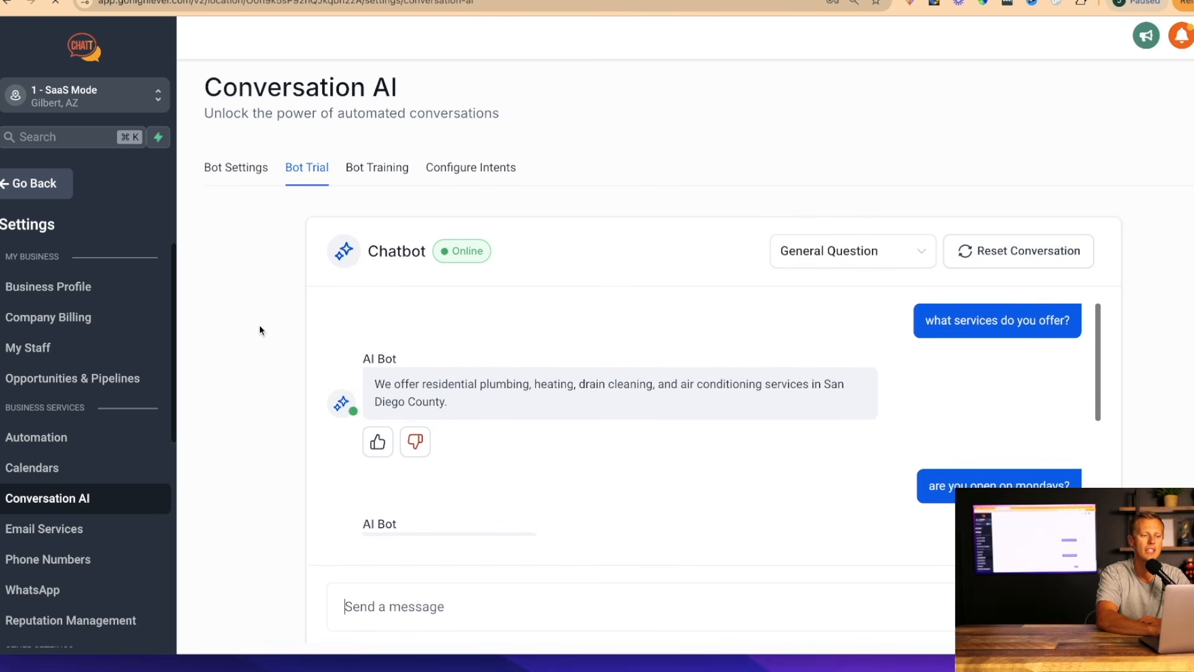
pyautogui.click(455, 172)
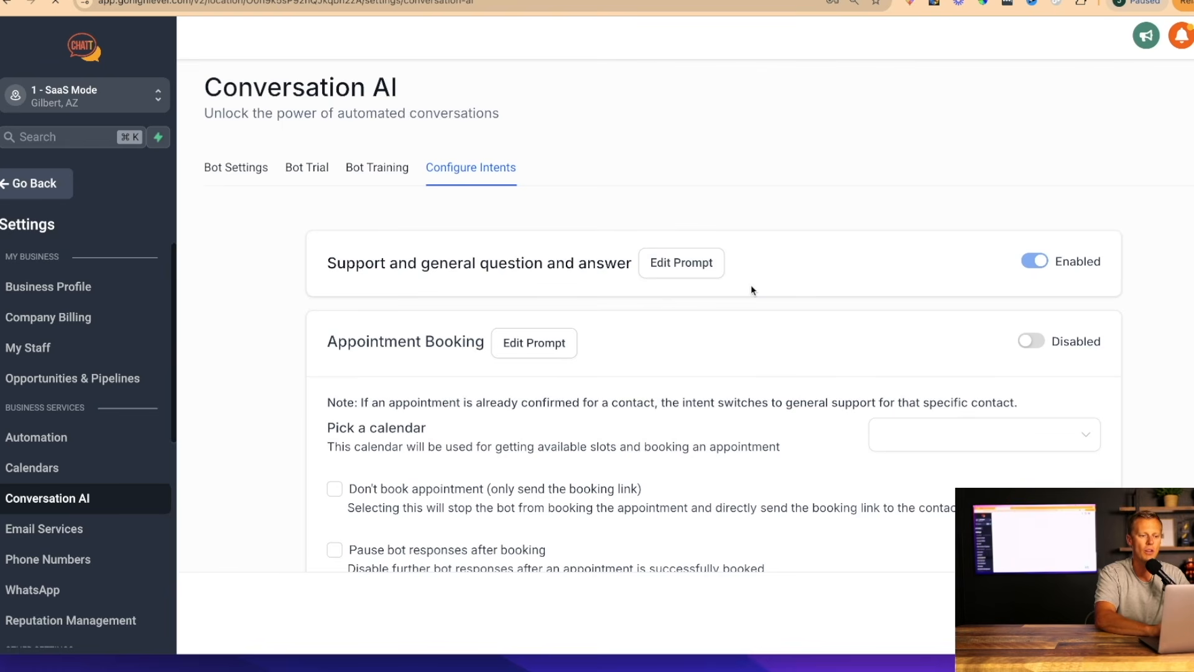
pyautogui.click(1032, 342)
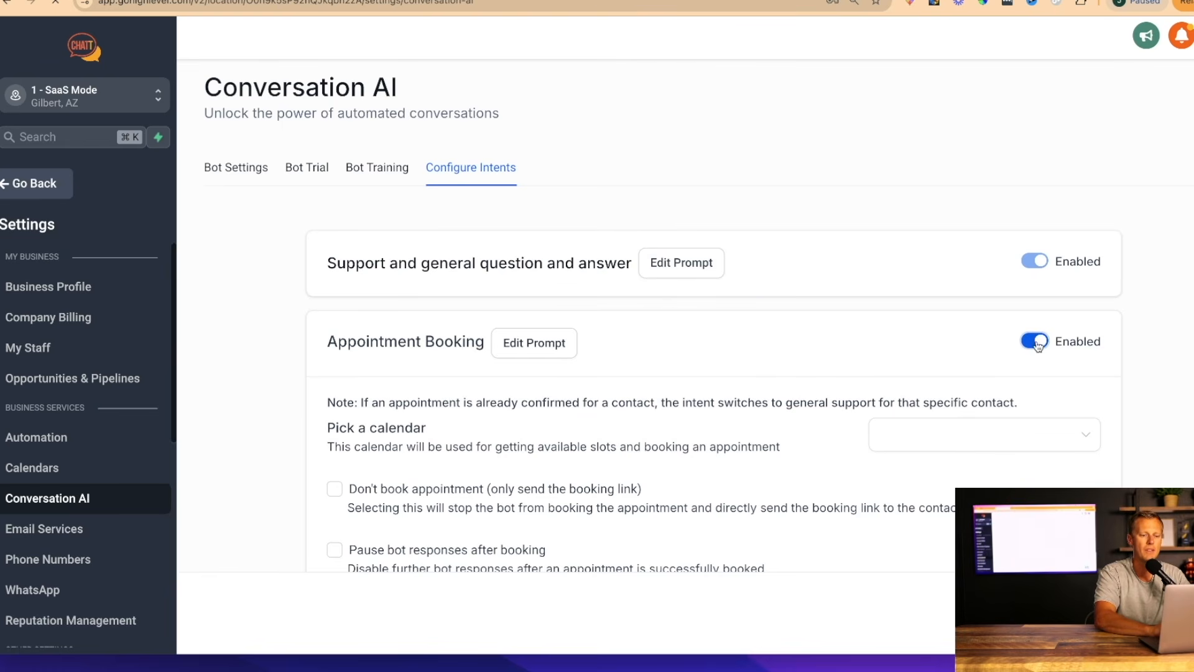
pyautogui.scroll(-1, 880, 344)
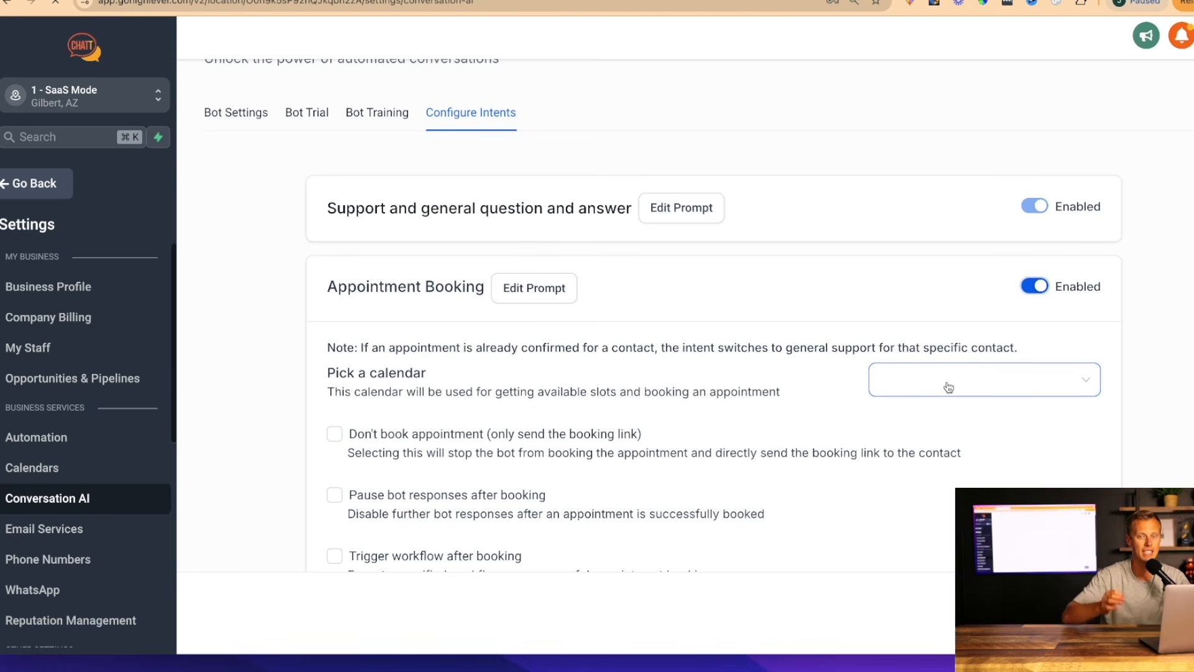
# Review the web crawler source in the bot training and return to the trial chatbot conversation
pyautogui.click(365, 117)
pyautogui.click(571, 248)
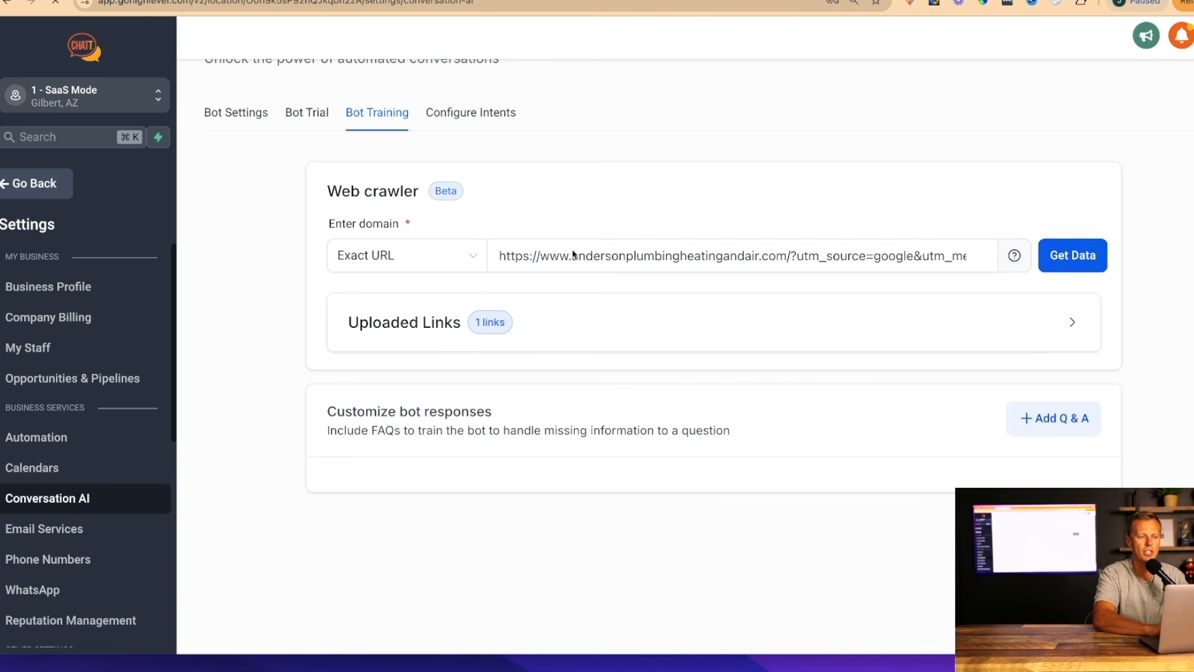
pyautogui.click(310, 116)
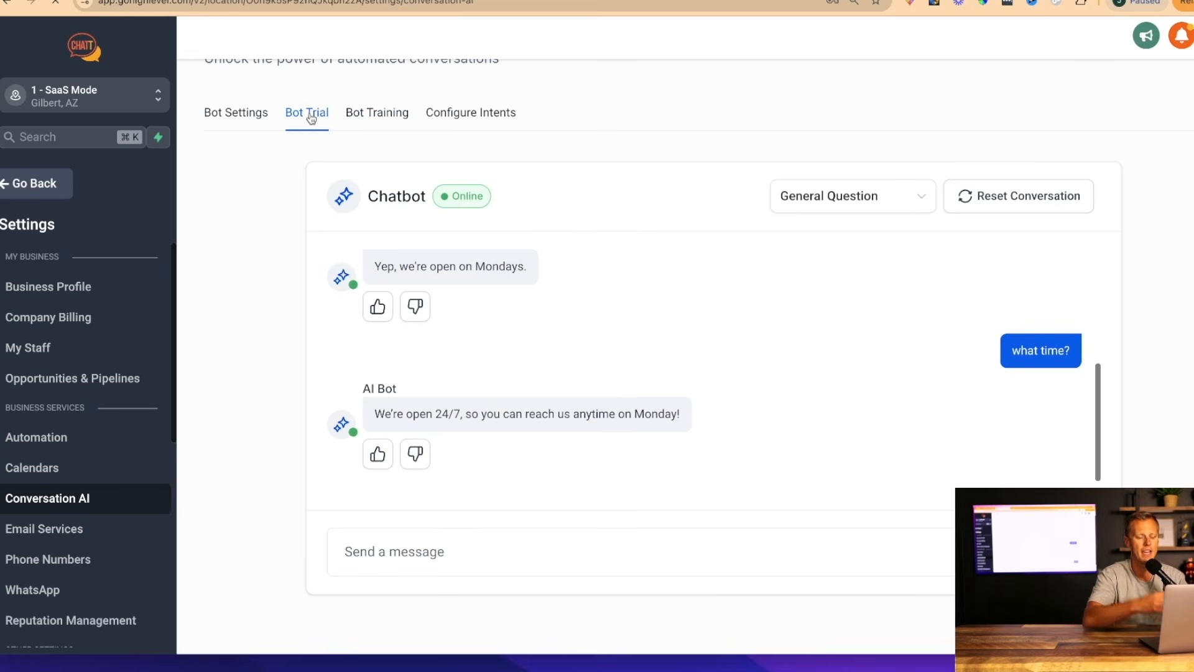